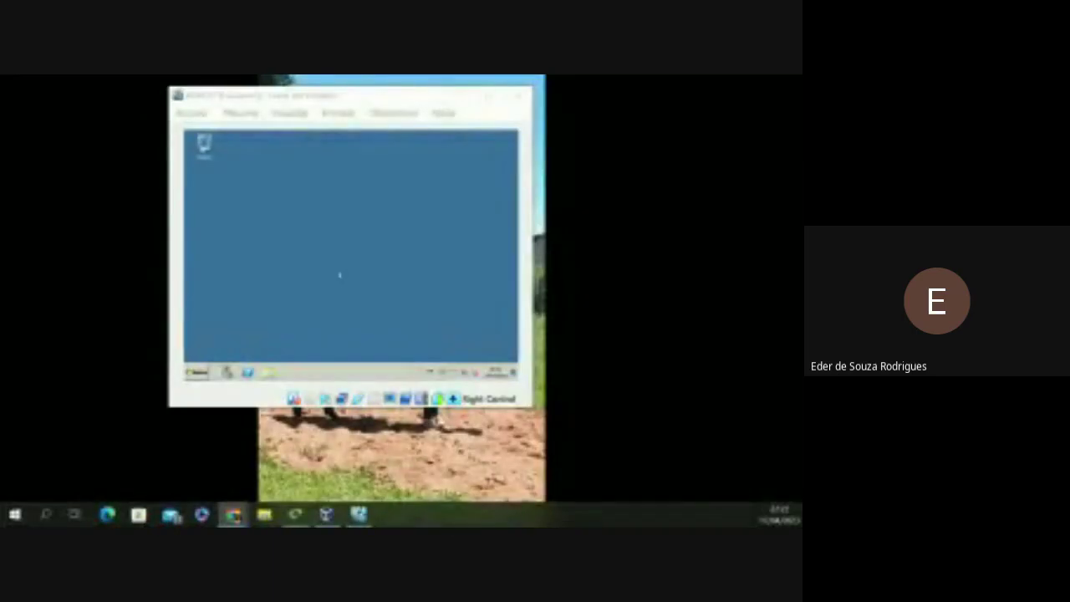
Step: Enlarge the W2K8_R2 virtual machine window so there is more room around the guest desktop
{"action": "left_click_drag", "start_coordinate": [535, 422], "coordinate": [592, 503]}
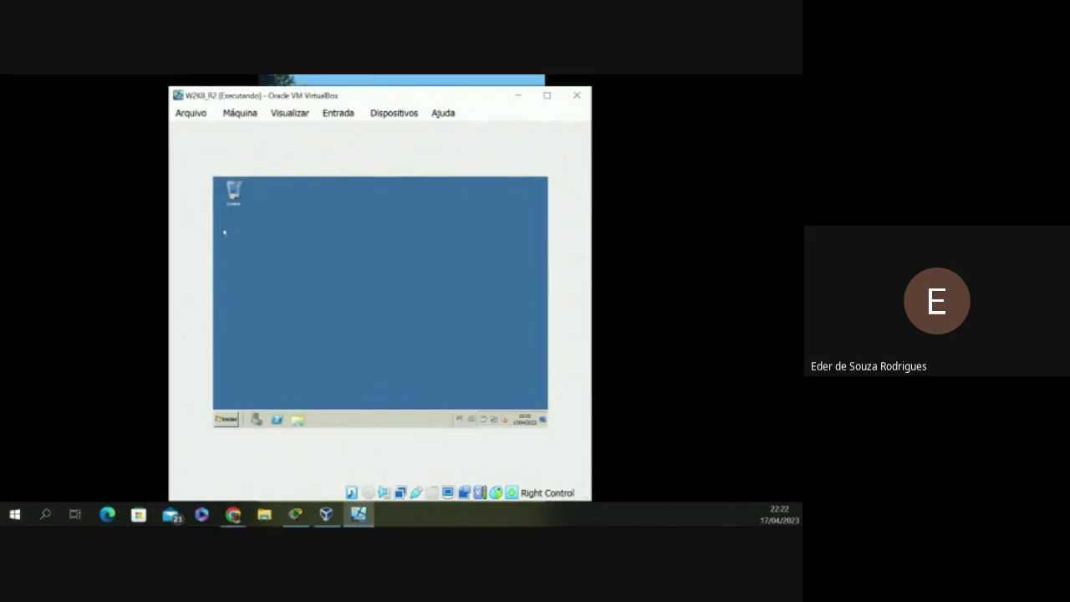
{"action": "key", "text": "alt+Tab"}
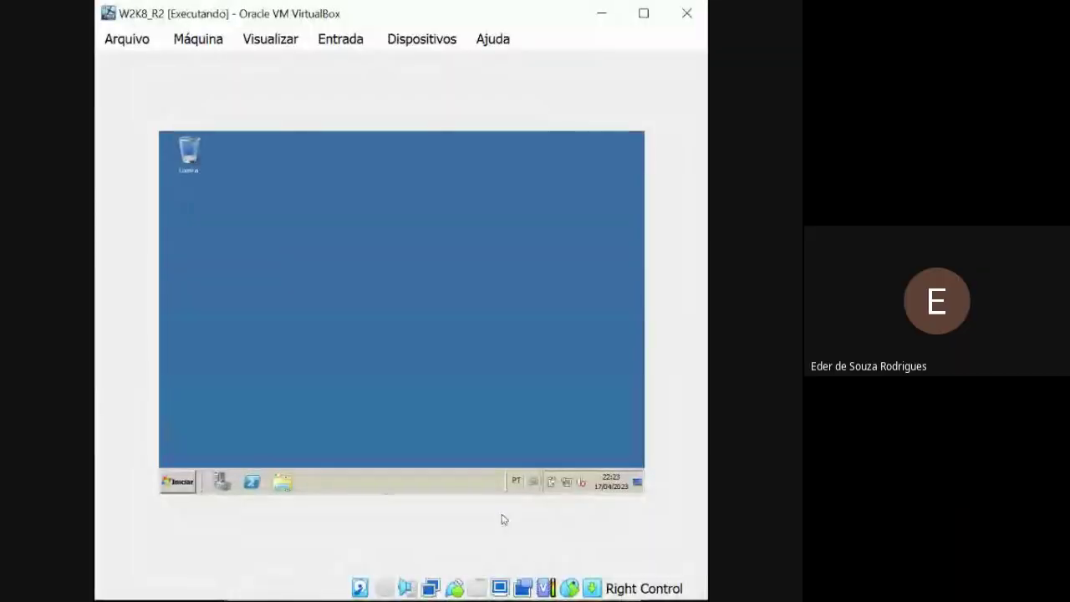
{"action": "mouse_move", "coordinate": [693, 591]}
{"action": "left_mouse_down"}
{"action": "mouse_move", "coordinate": [715, 591]}
{"action": "mouse_move", "coordinate": [700, 590]}
{"action": "left_mouse_up"}
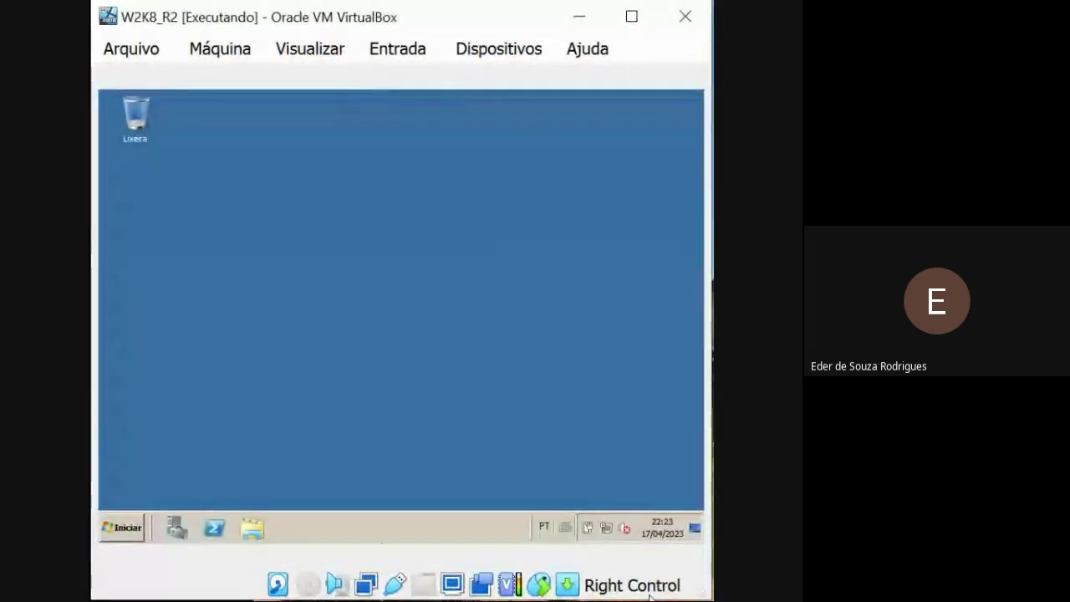
Step: Set the guest server's screen resolution to 1024 × 768 and accept the display settings
{"action": "right_click", "coordinate": [497, 240]}
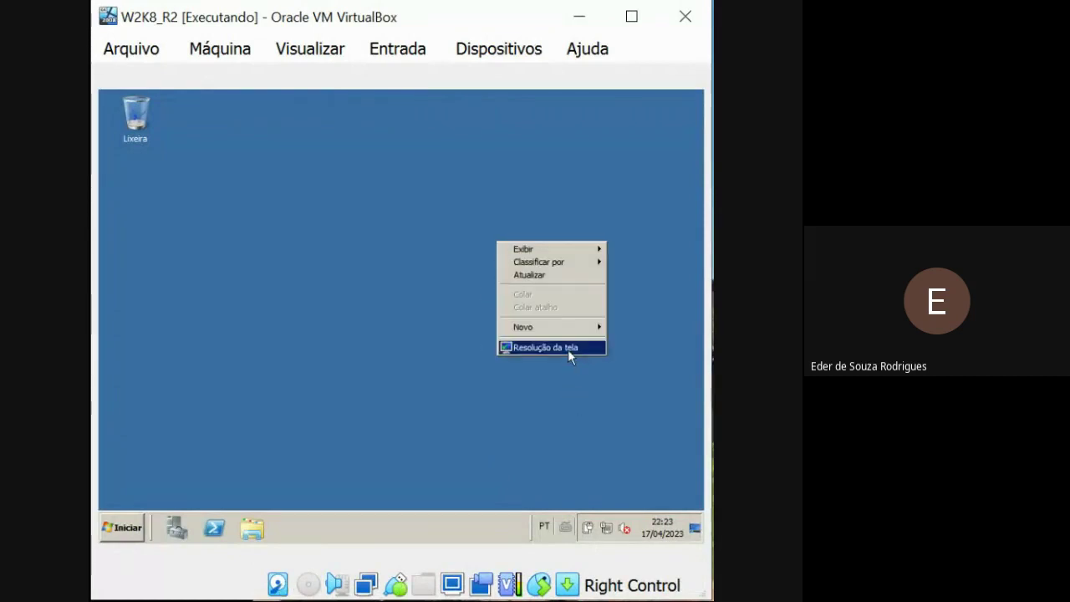
{"action": "left_click", "coordinate": [569, 350]}
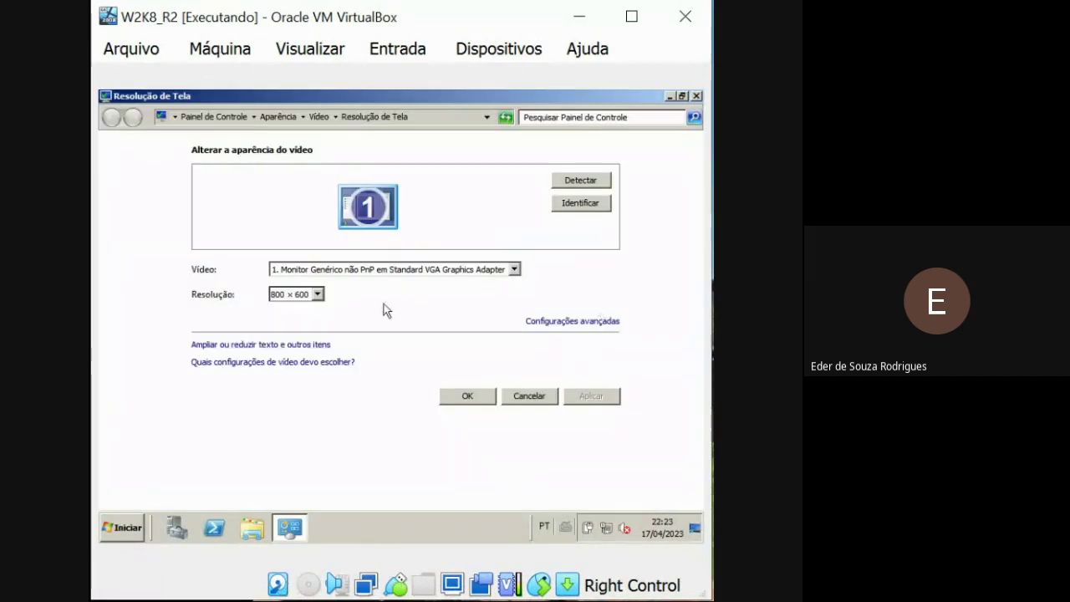
{"action": "left_click", "coordinate": [301, 303]}
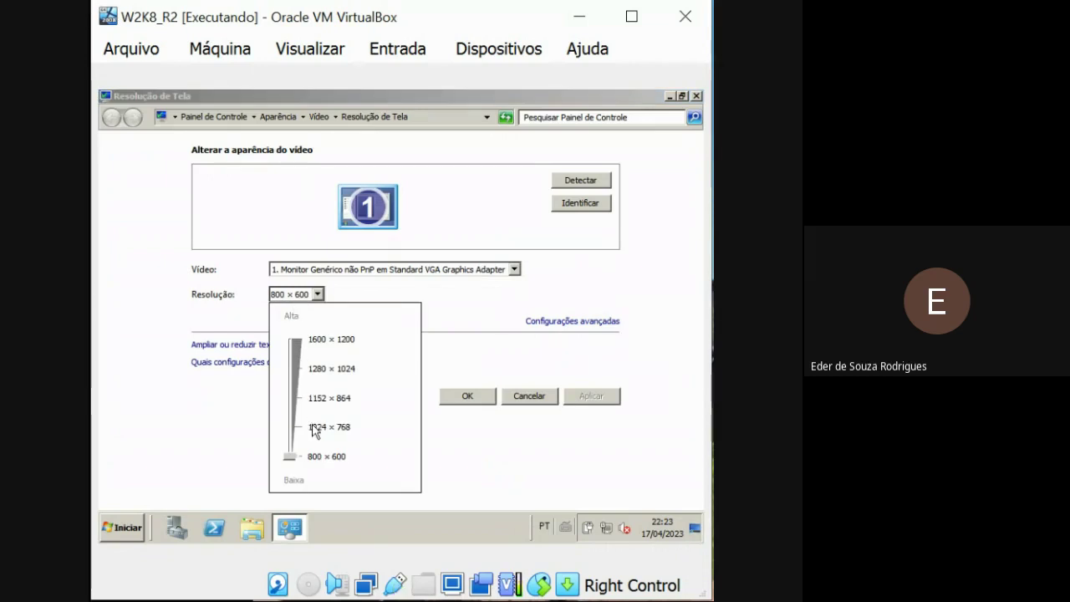
{"action": "left_click", "coordinate": [315, 426]}
{"action": "left_click", "coordinate": [443, 463]}
{"action": "left_click", "coordinate": [481, 399]}
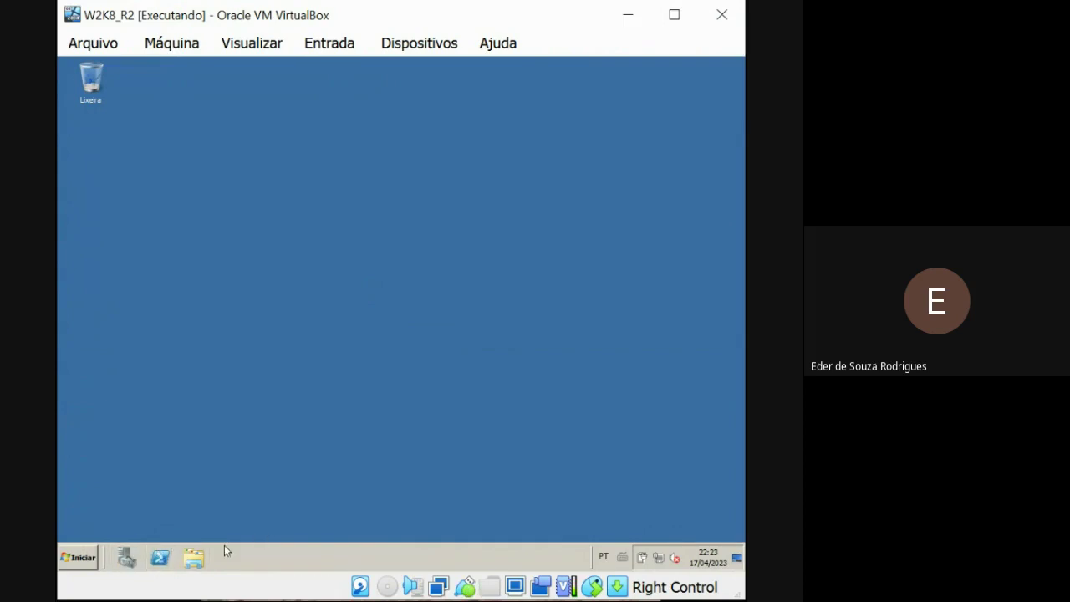
Step: Examine the guest's volumes in Server Manager's disk management, including the C: volume, and close Server Manager
{"action": "left_click", "coordinate": [134, 559]}
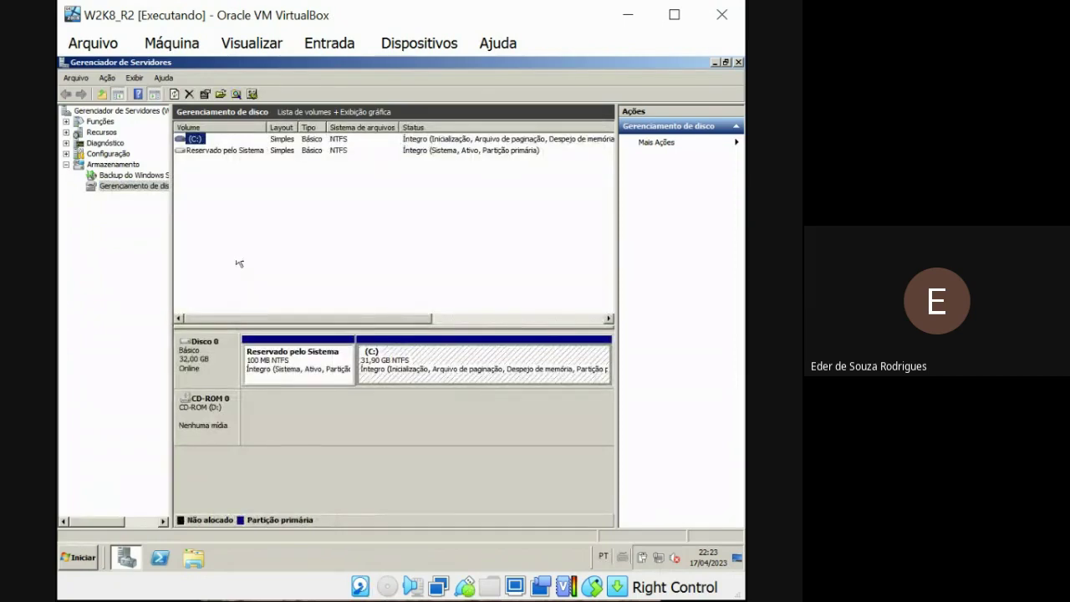
{"action": "left_click", "coordinate": [94, 187]}
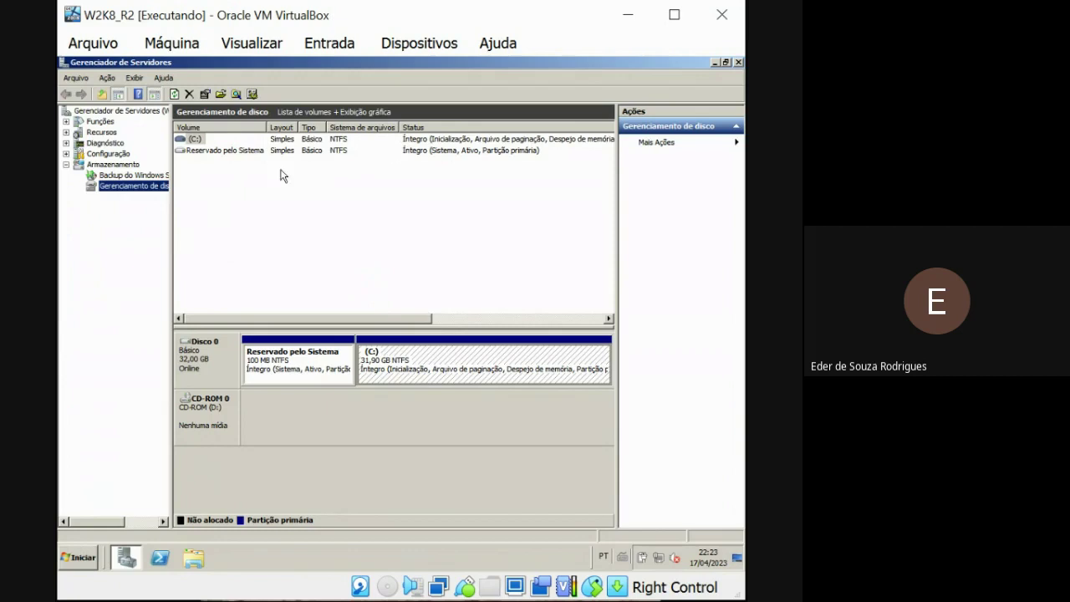
{"action": "left_click", "coordinate": [202, 141]}
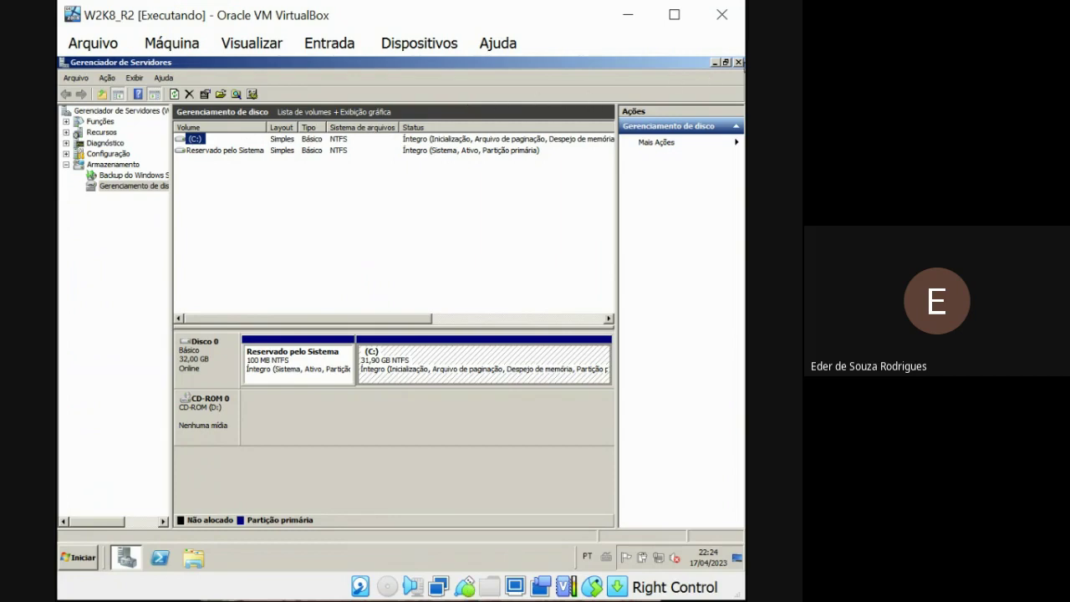
{"action": "left_click", "coordinate": [738, 62]}
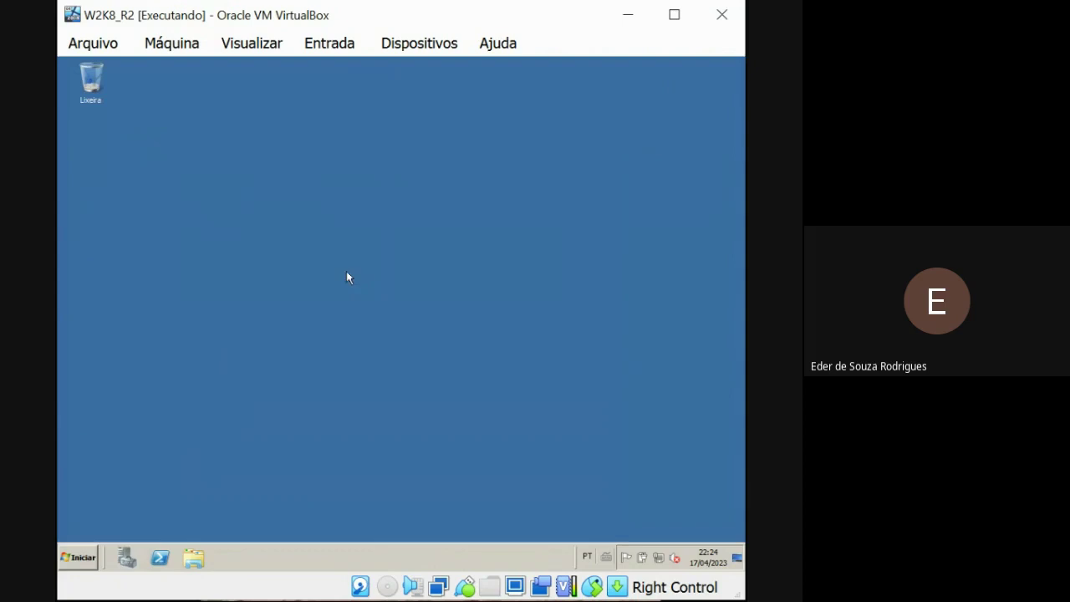
Step: Shut down the guest Windows Server with the reason Outro (planejado), filling in the shutdown comment
{"action": "left_click", "coordinate": [90, 557]}
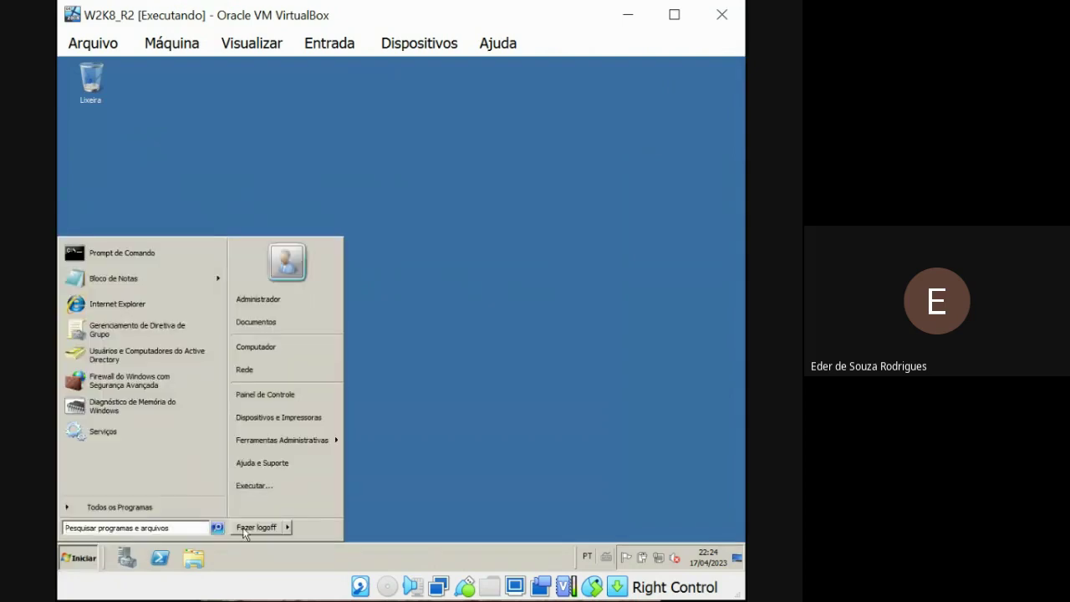
{"action": "mouse_move", "coordinate": [286, 532]}
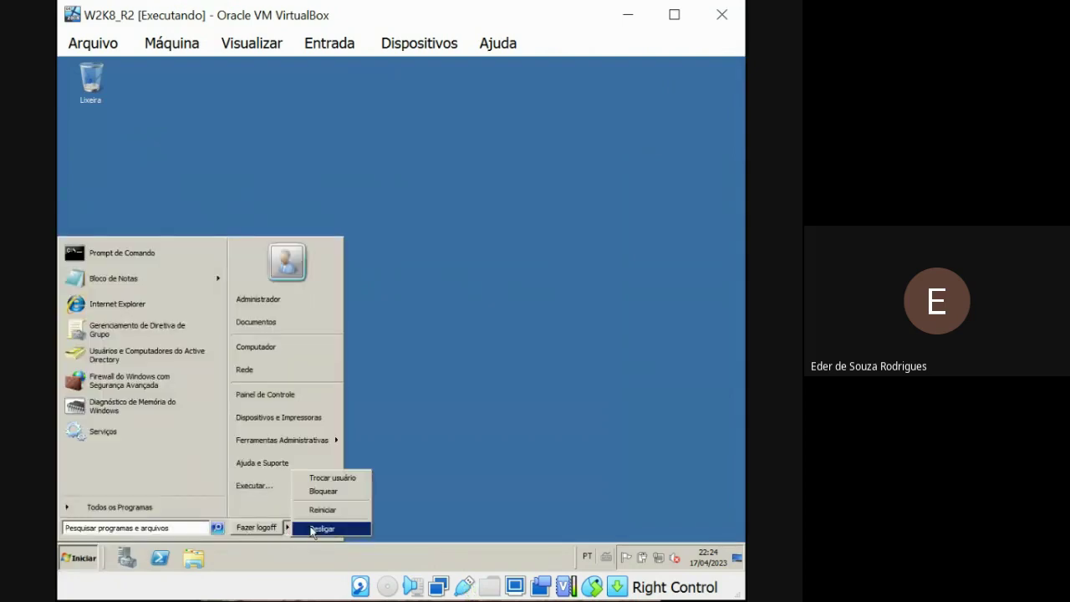
{"action": "left_click", "coordinate": [322, 528]}
{"action": "left_click", "coordinate": [364, 330]}
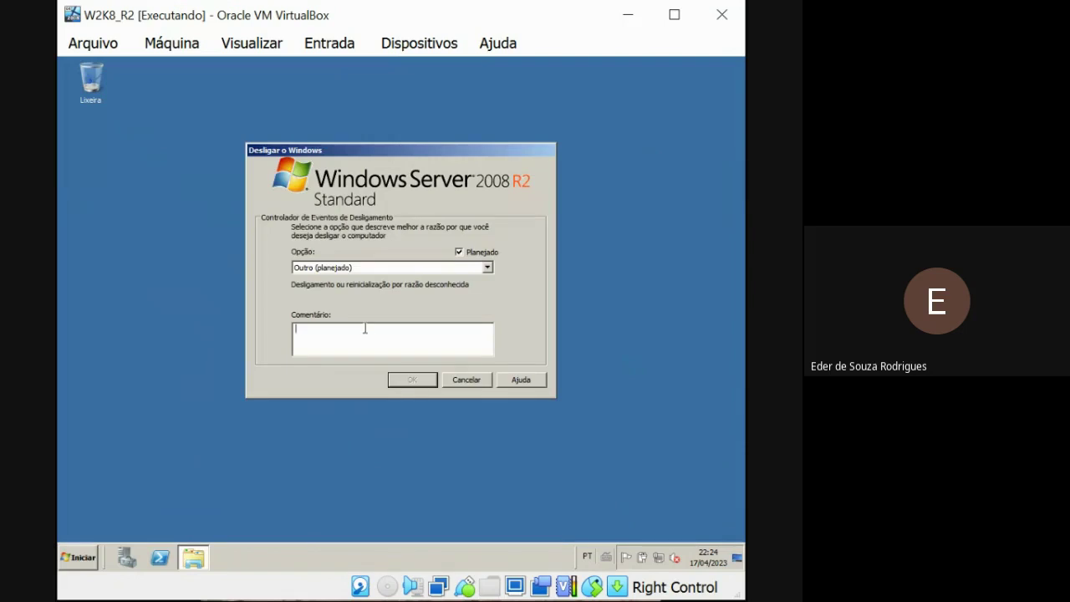
{"action": "left_click", "coordinate": [404, 381]}
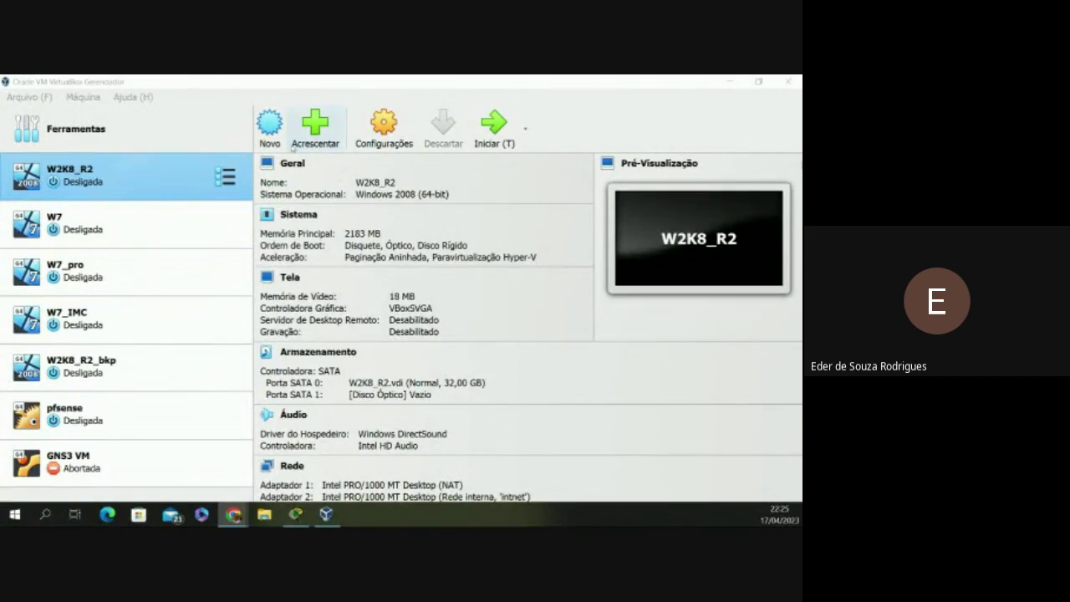
Step: Open the W2K8_R2 machine's storage settings and show the attributes of the W2K8_R2.vdi disk
{"action": "left_click", "coordinate": [371, 132]}
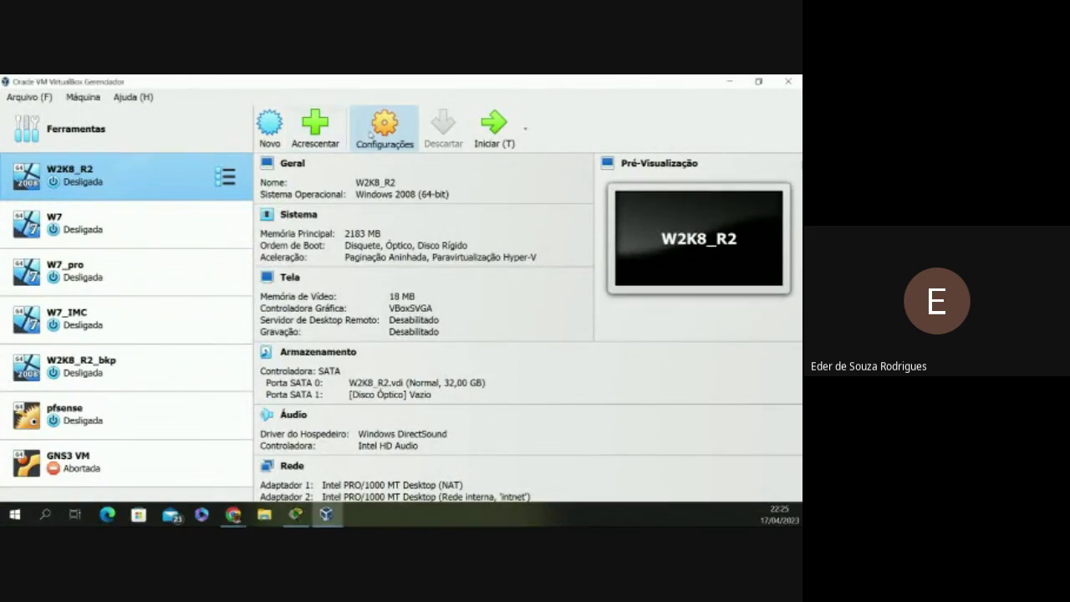
{"action": "left_click", "coordinate": [371, 134]}
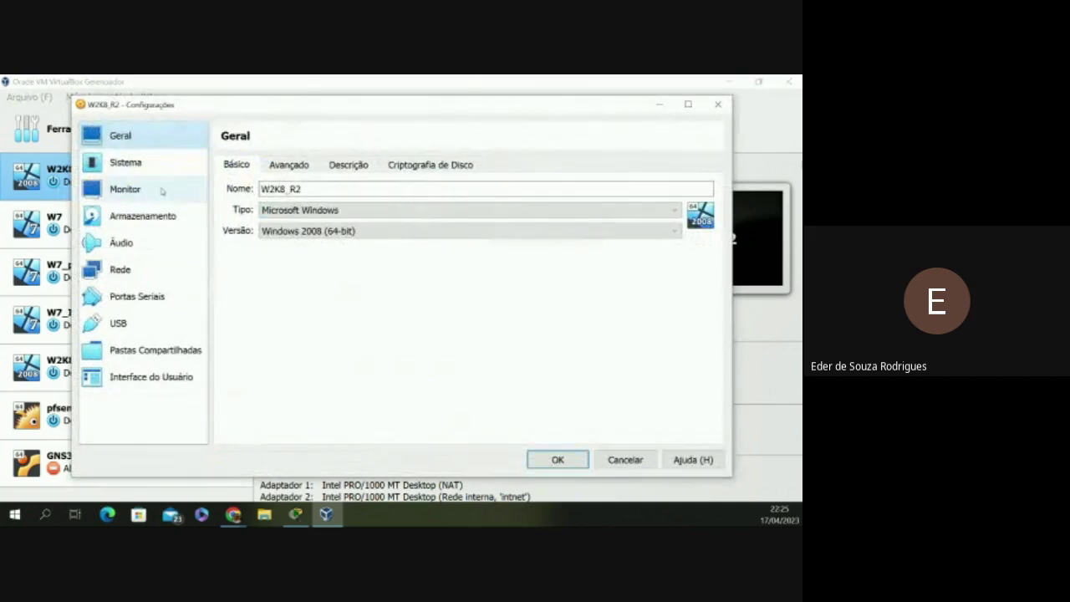
{"action": "left_click", "coordinate": [149, 169]}
{"action": "left_click", "coordinate": [153, 218]}
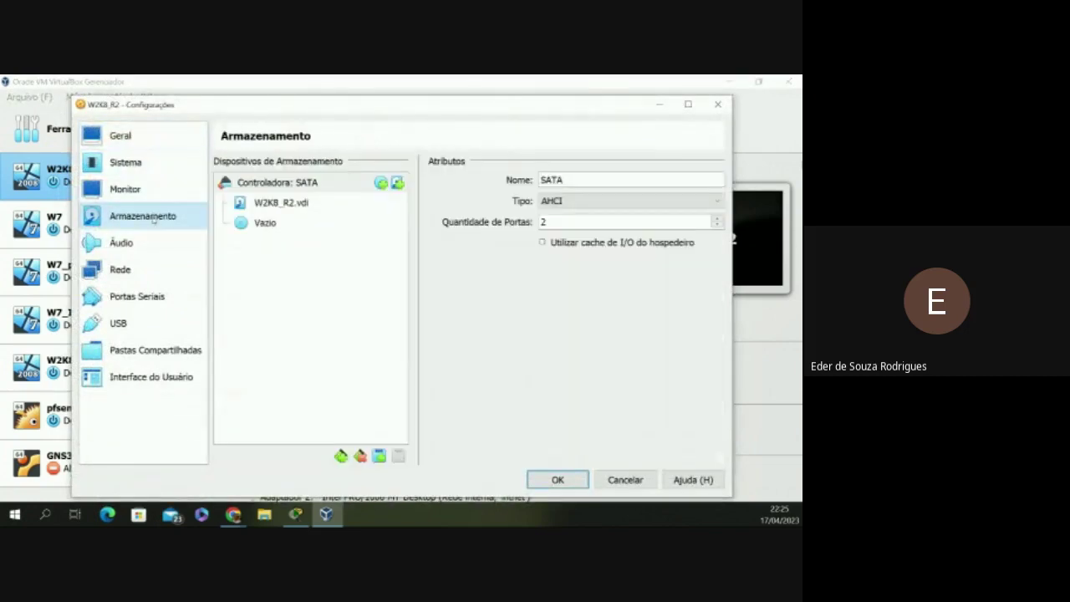
{"action": "left_click", "coordinate": [279, 205]}
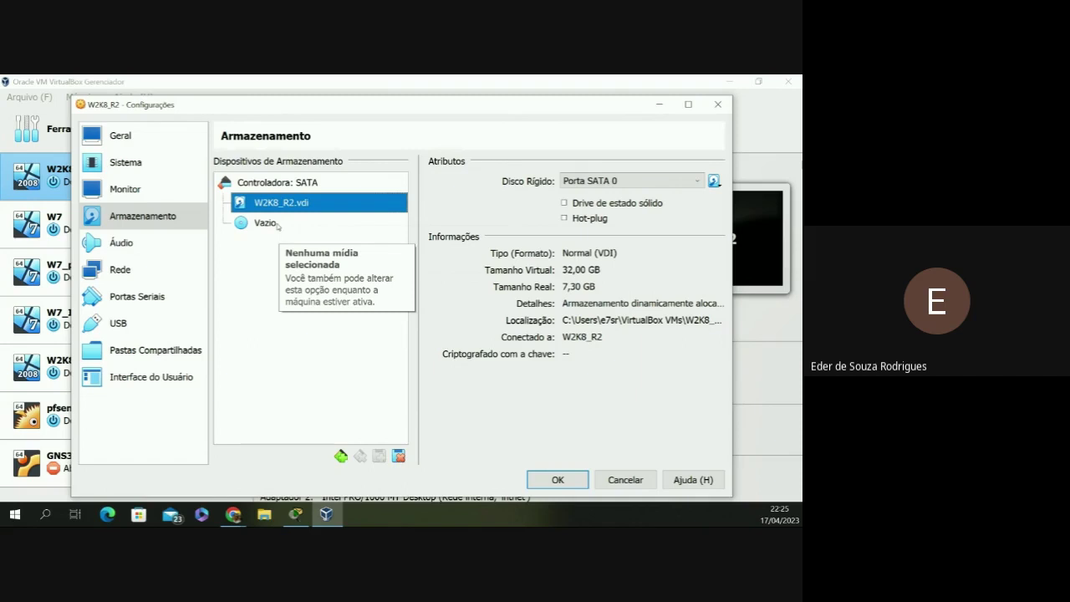
Step: Start adding a hard disk to the SATA controller and select the unattached W2K8_R2_1.vhd in the disk selector
{"action": "left_click", "coordinate": [307, 183]}
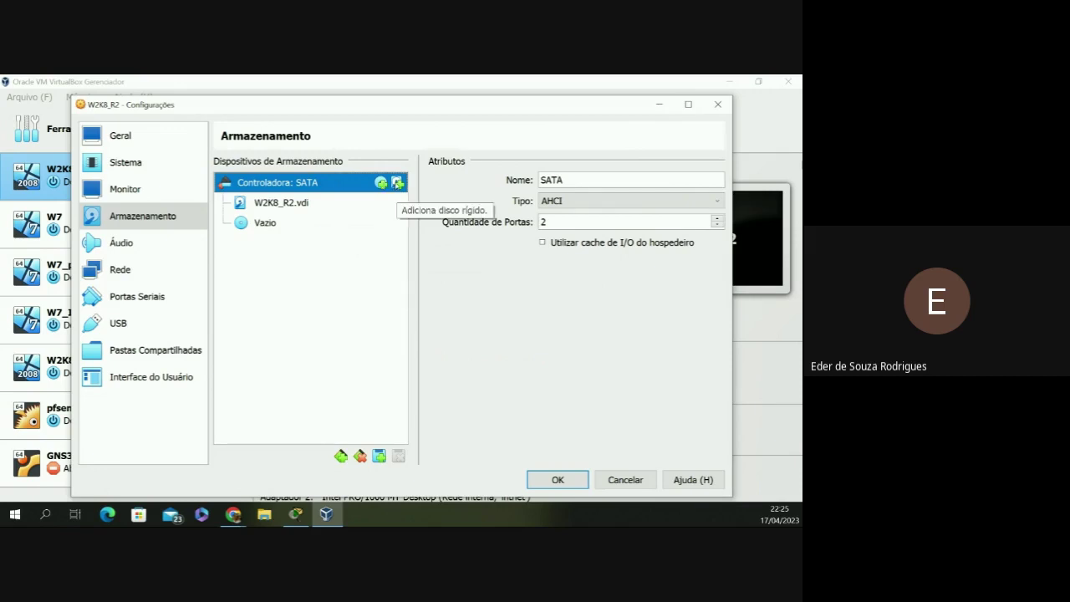
{"action": "left_click", "coordinate": [397, 182]}
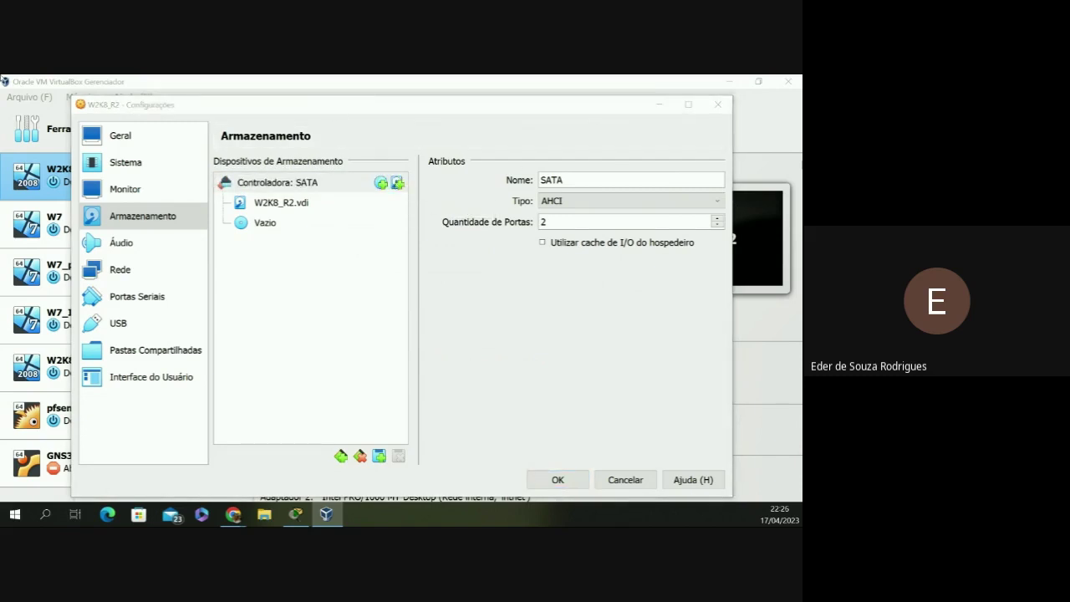
{"action": "left_click_drag", "start_coordinate": [3, 79], "coordinate": [470, 110]}
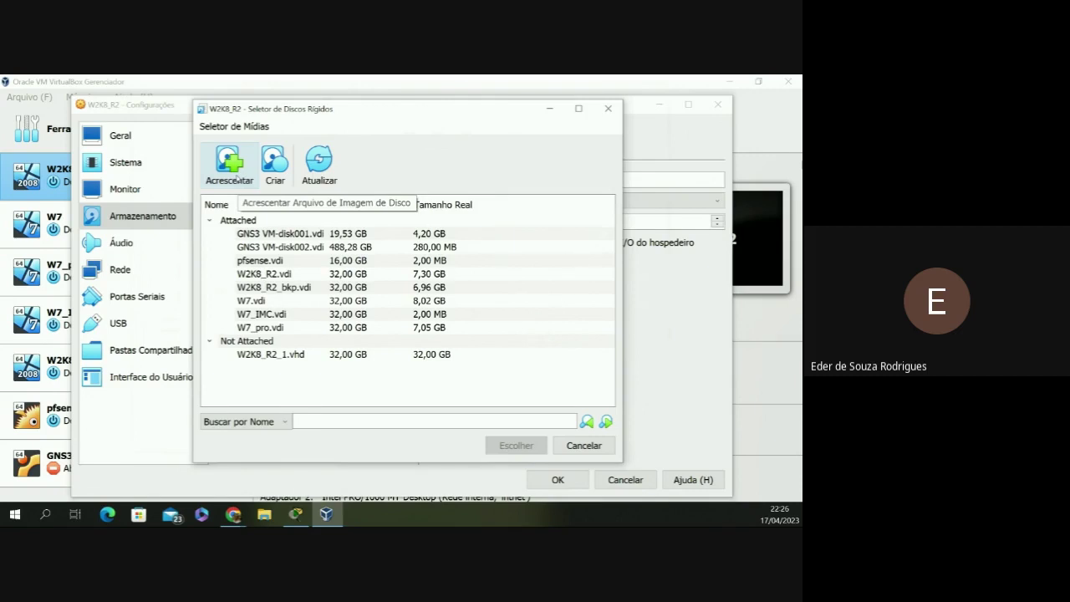
{"action": "left_click", "coordinate": [275, 355]}
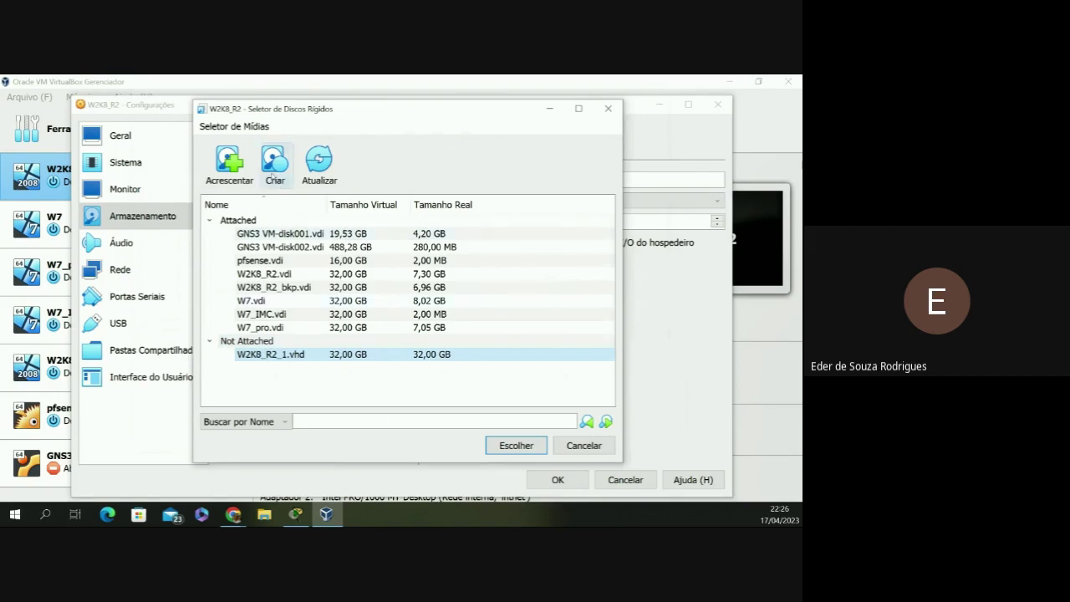
Step: Create a new 32 GB VDI disk, W2K8_R2_2.vdi, with its full size pre-allocated, and minimize the disk selector
{"action": "left_click", "coordinate": [272, 174]}
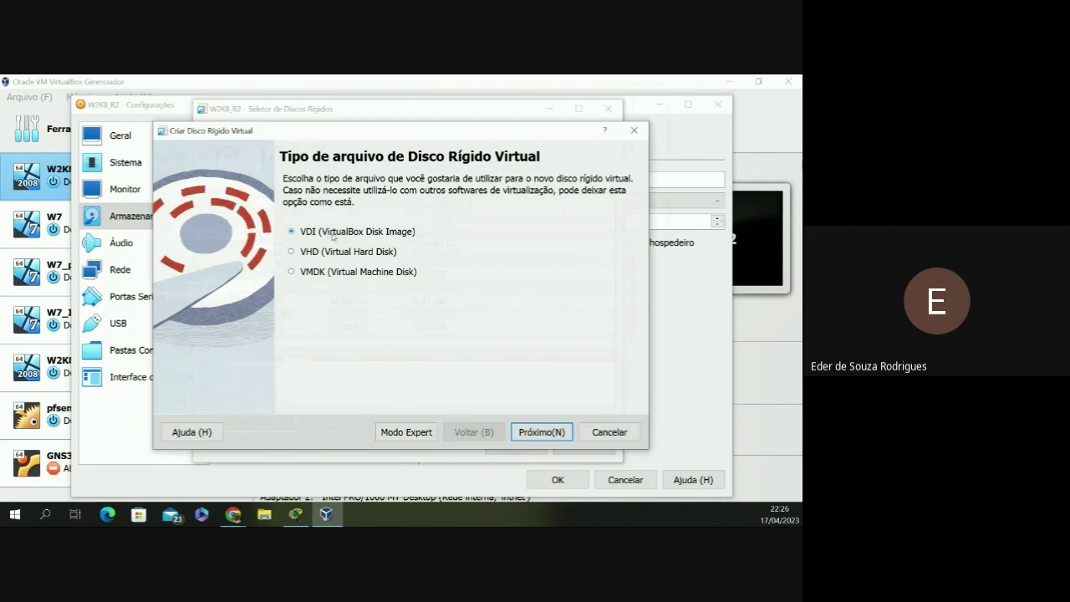
{"action": "left_click", "coordinate": [513, 434]}
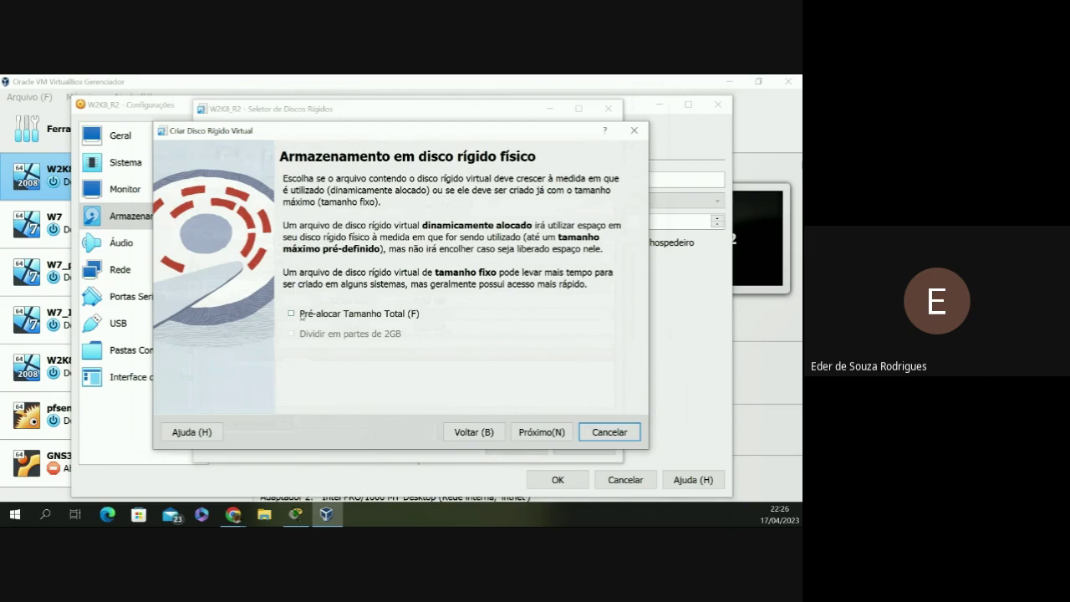
{"action": "left_click", "coordinate": [355, 317]}
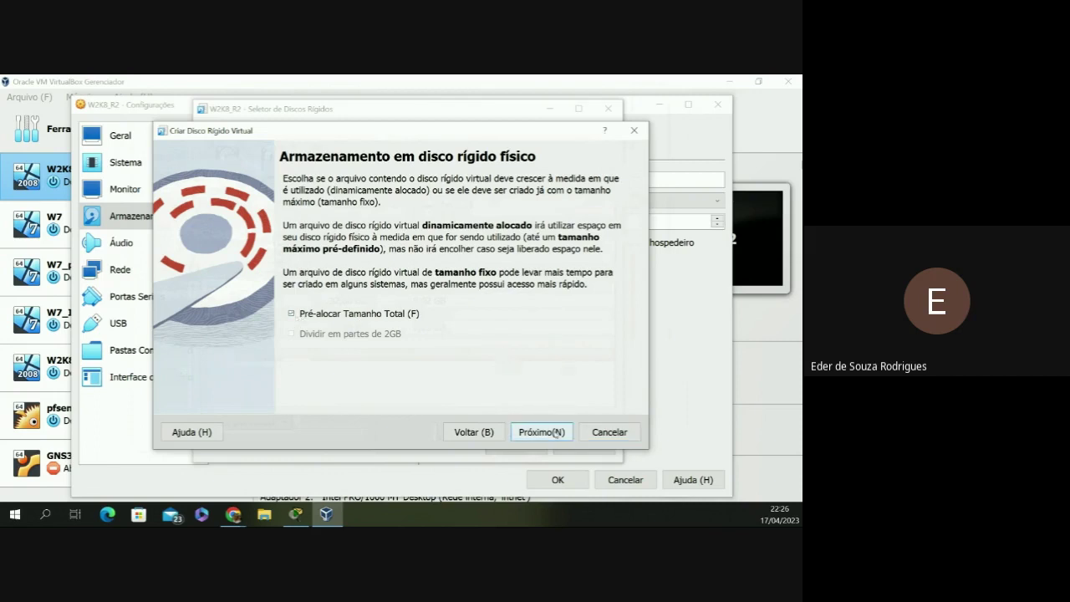
{"action": "left_click", "coordinate": [554, 434]}
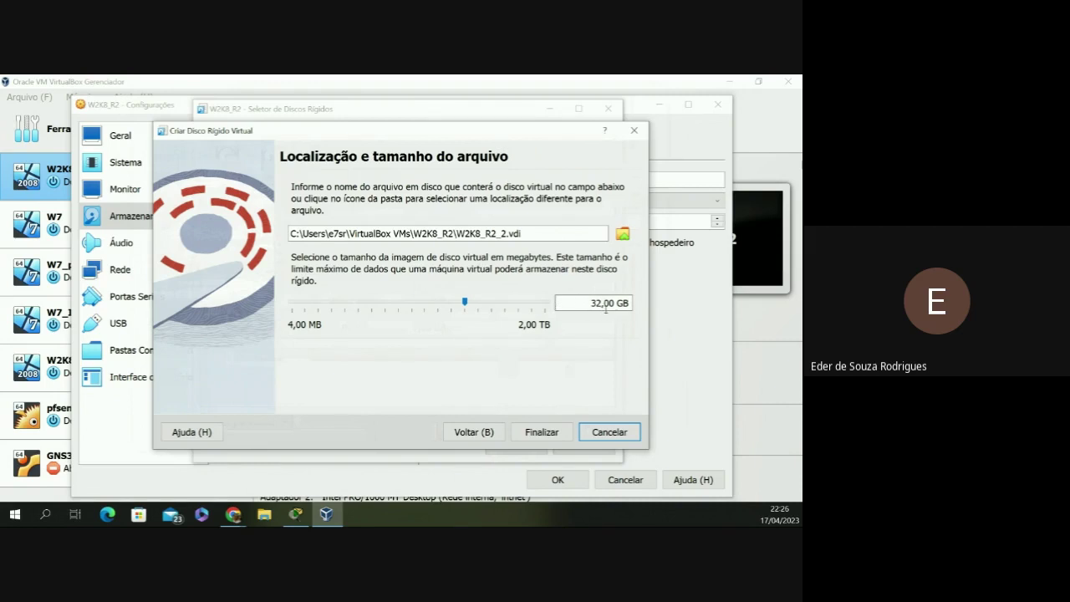
{"action": "double_click", "coordinate": [535, 234]}
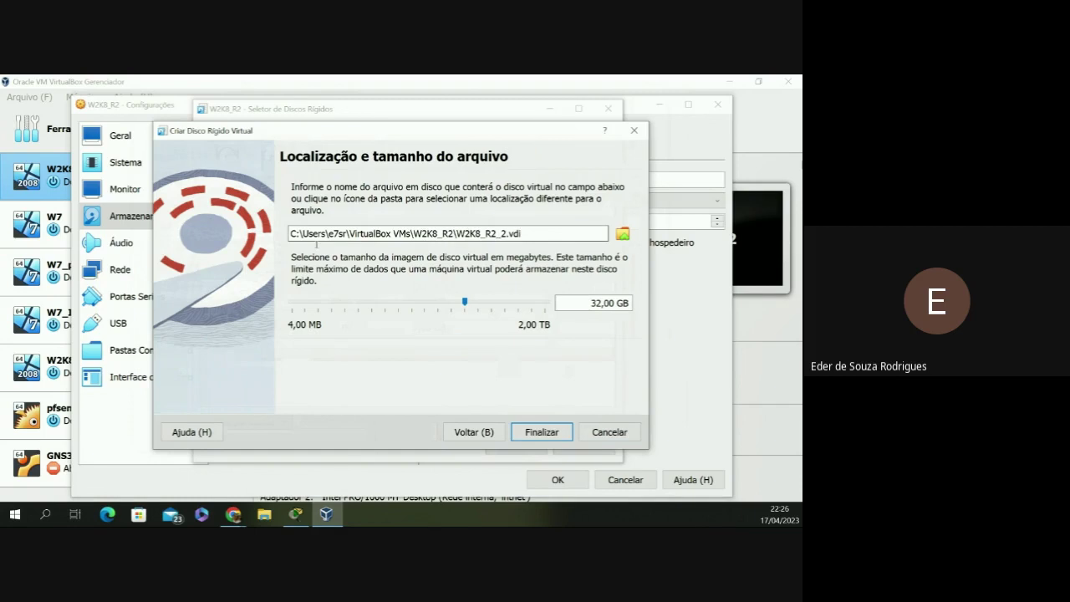
{"action": "triple_click", "coordinate": [535, 234]}
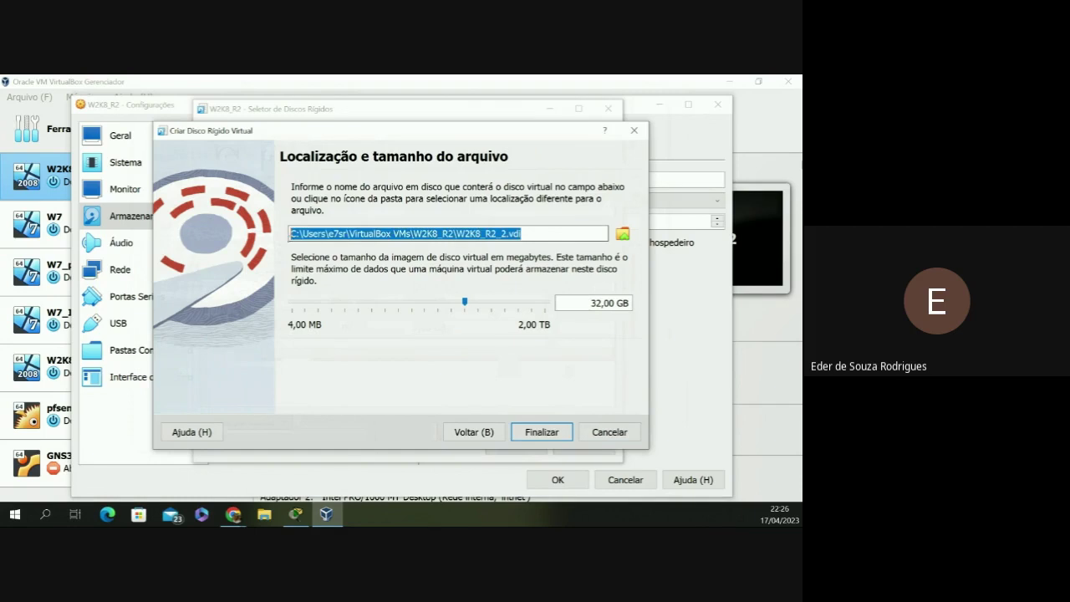
{"action": "left_click", "coordinate": [542, 433]}
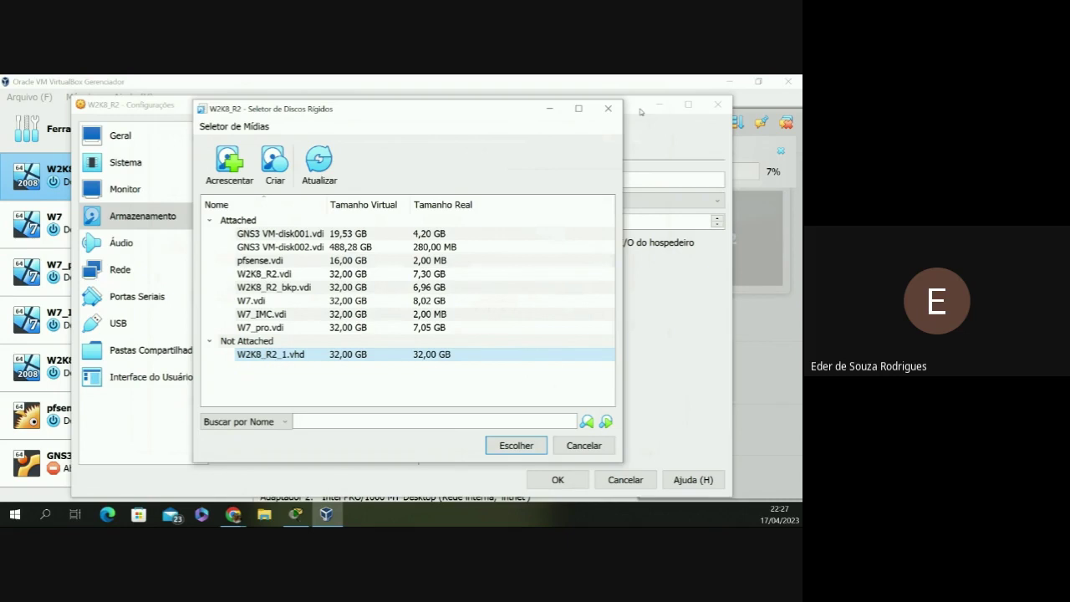
{"action": "left_click", "coordinate": [545, 112]}
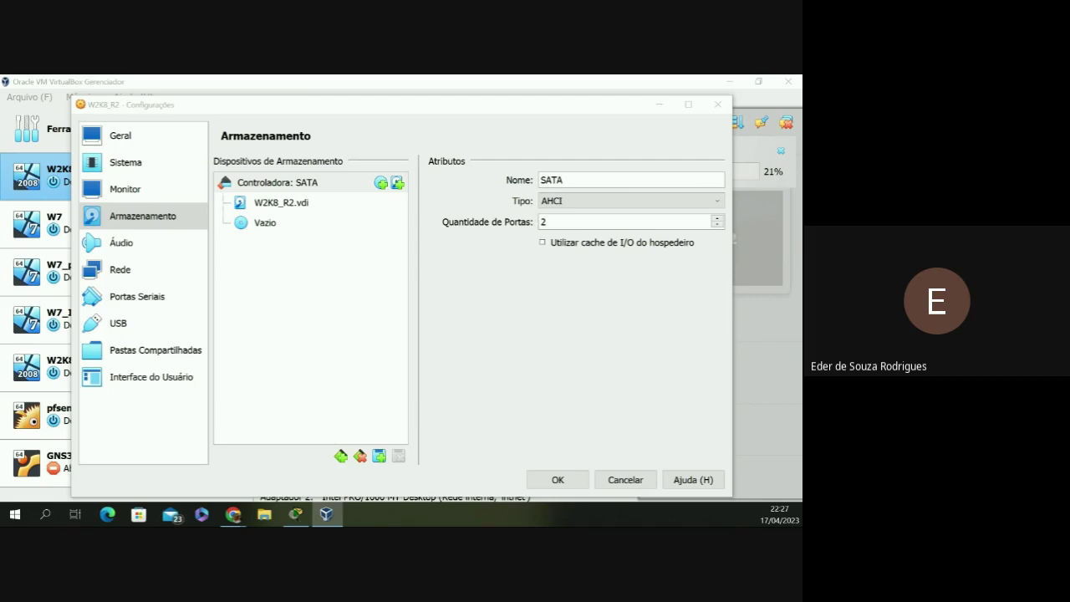
Step: Attach the unattached W2K8_R2_2.vdi hard disk to the SATA controller, choosing it in the disk selector instead of W2K8_R2_1.vhd
{"action": "key", "text": "alt+Tab"}
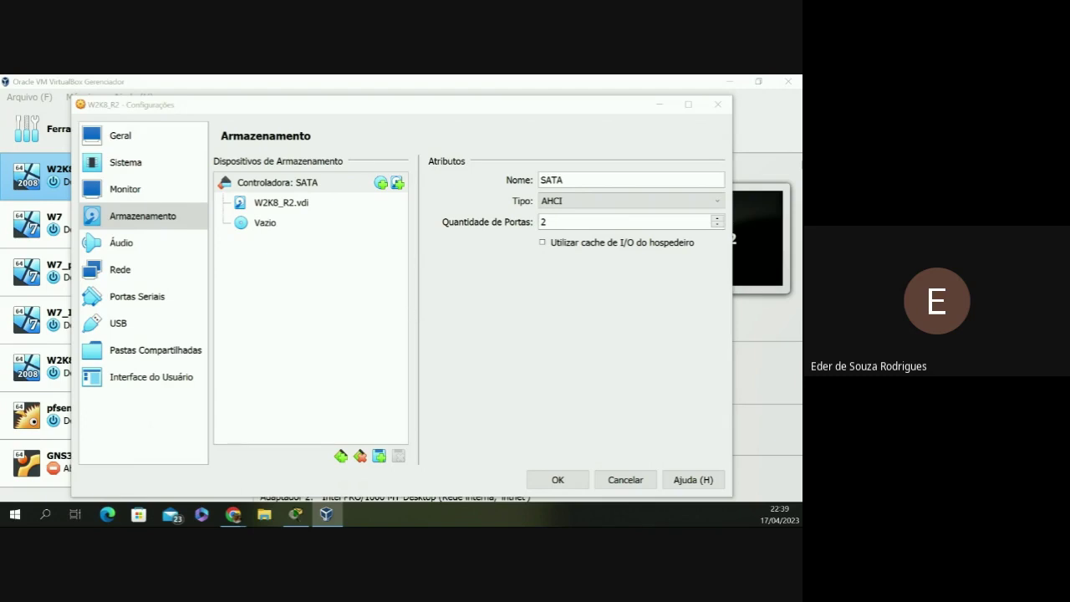
{"action": "left_click", "coordinate": [397, 183]}
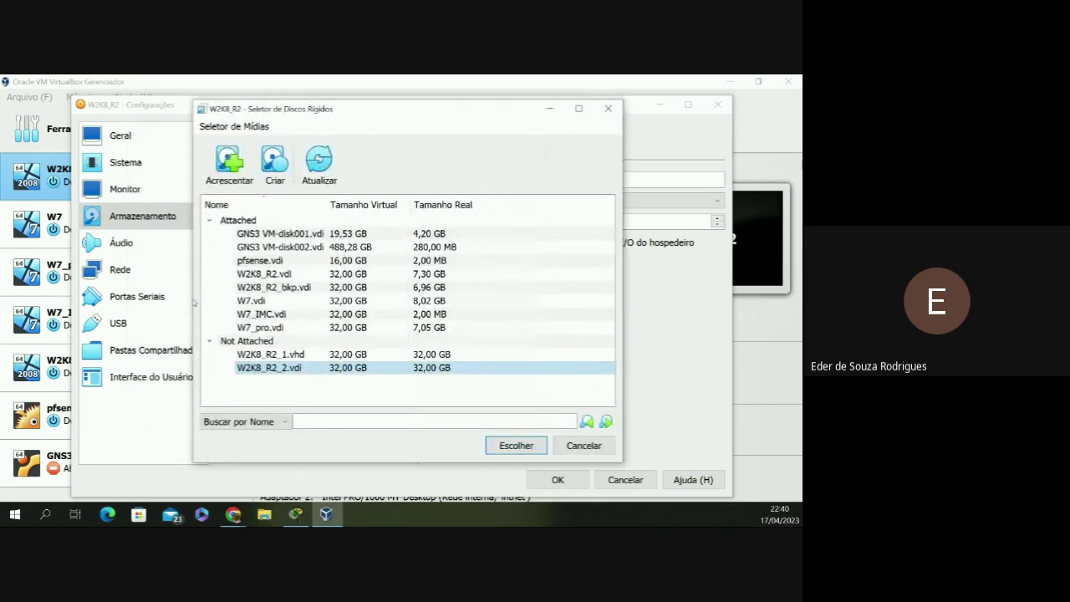
{"action": "left_click", "coordinate": [272, 360]}
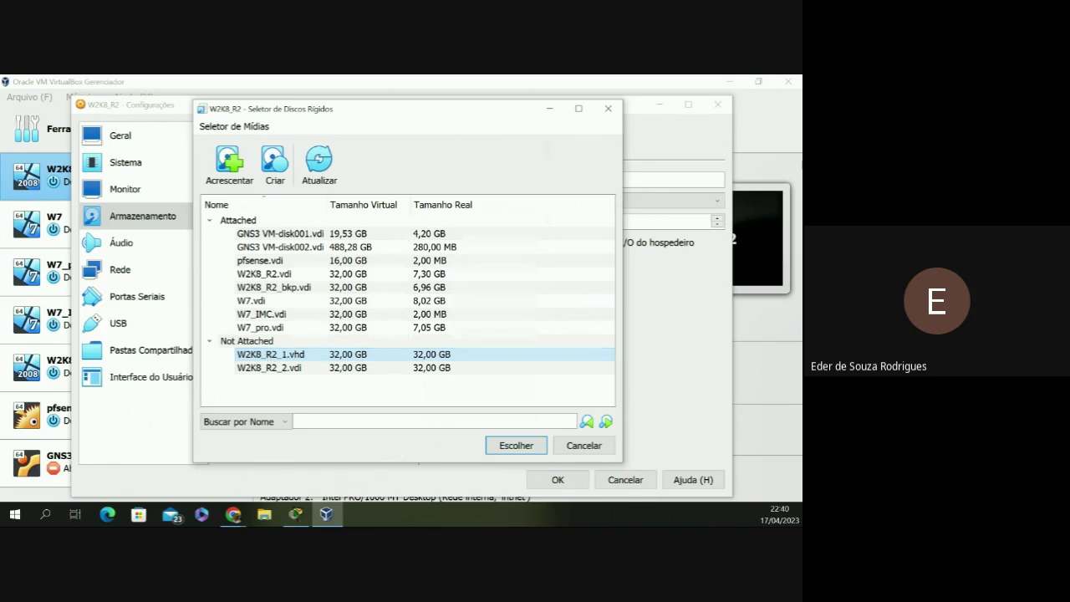
{"action": "key", "text": "alt+Tab"}
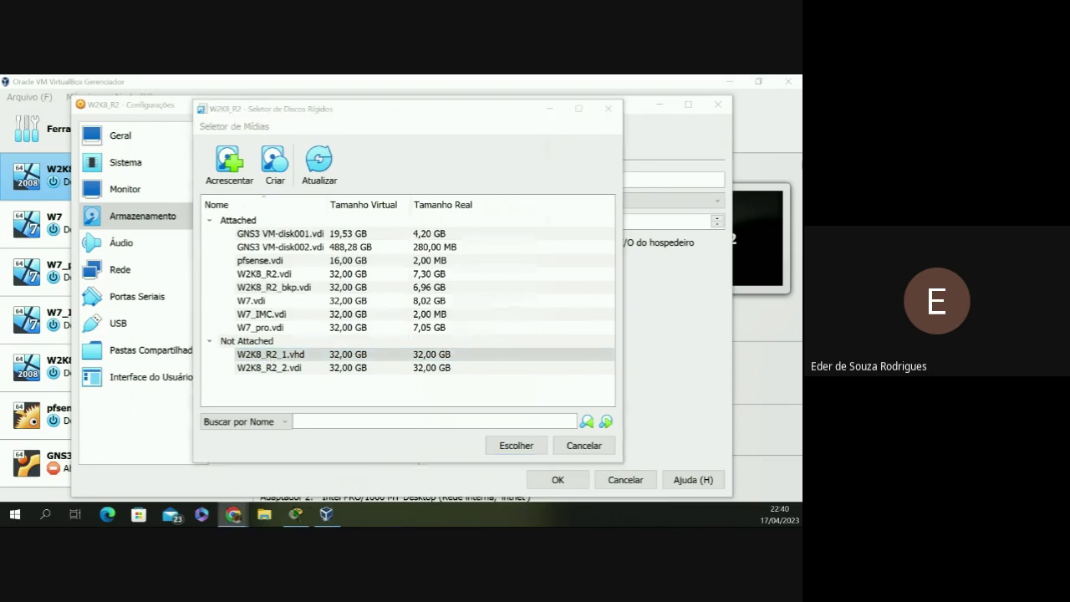
{"action": "left_click", "coordinate": [302, 357]}
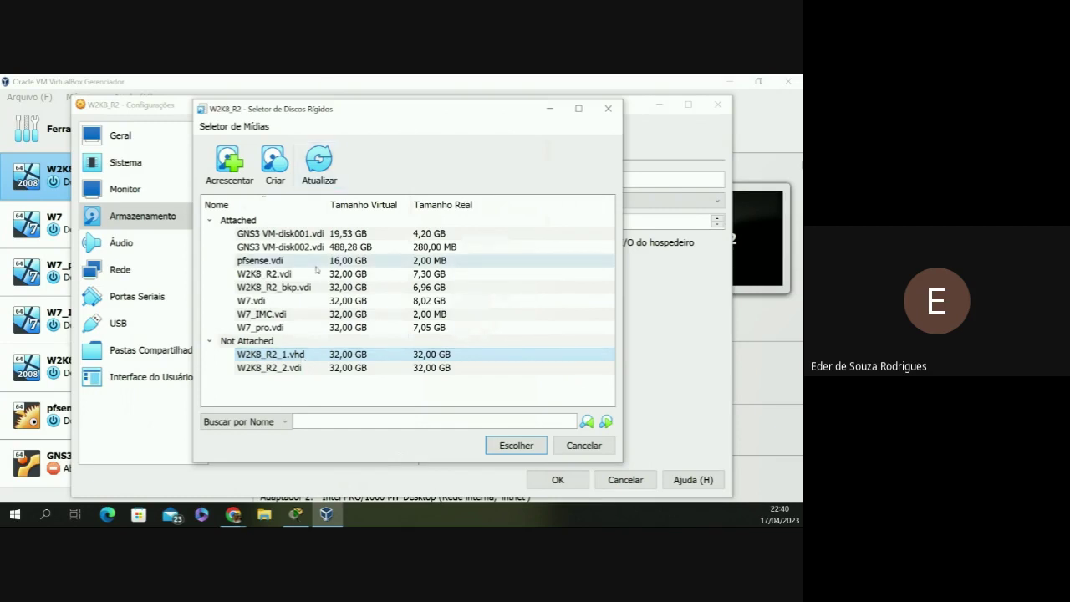
{"action": "left_click", "coordinate": [306, 375]}
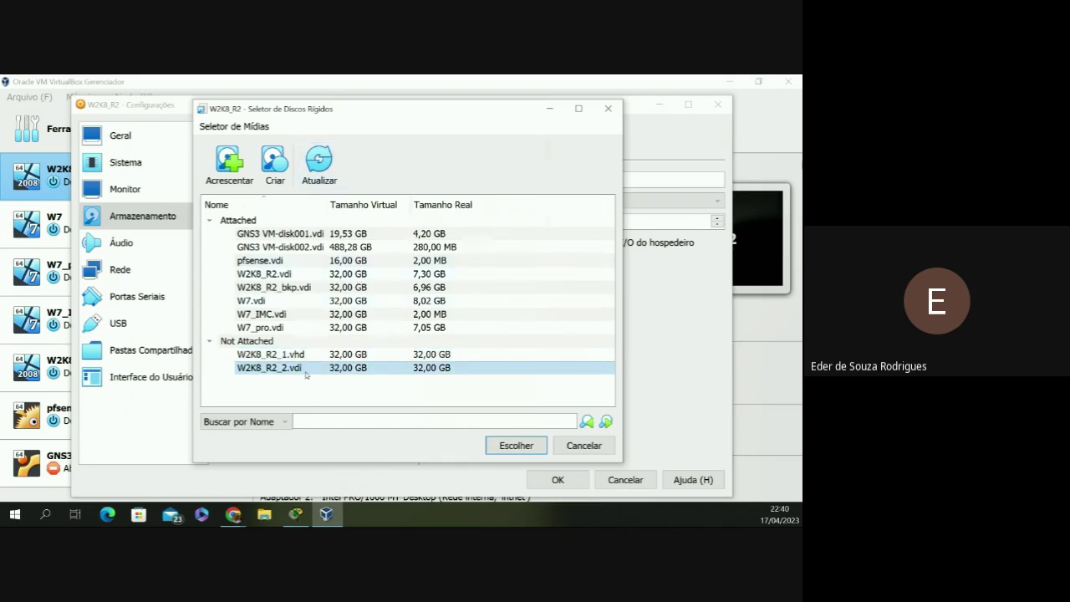
{"action": "left_click", "coordinate": [509, 446]}
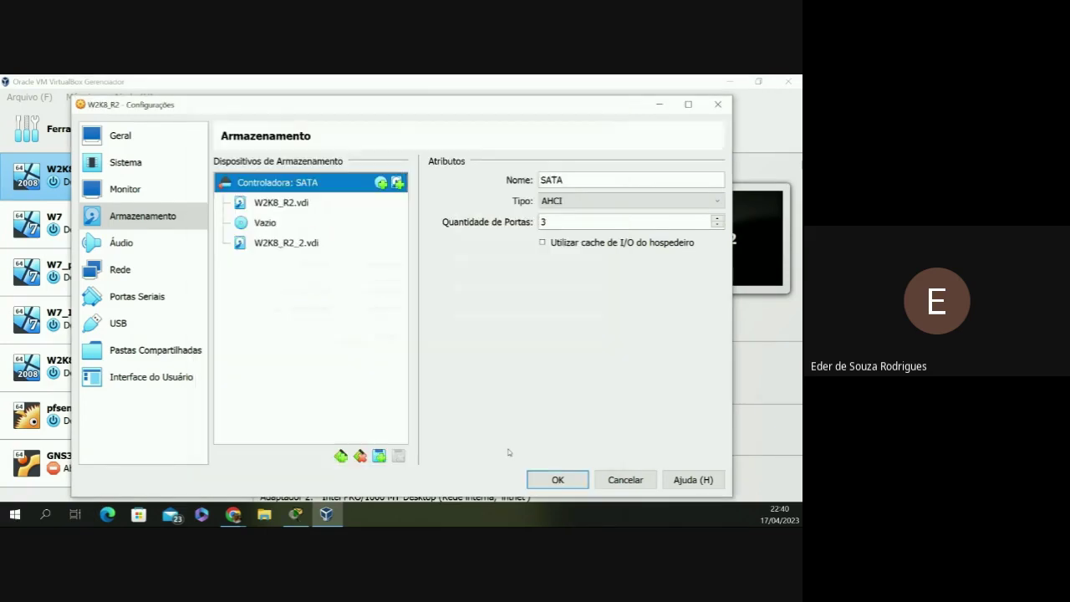
Step: Check the attributes of the W2K8_R2.vdi and W2K8_R2_2.vdi disks and save the machine's storage settings
{"action": "left_click", "coordinate": [304, 209]}
{"action": "left_click", "coordinate": [316, 244]}
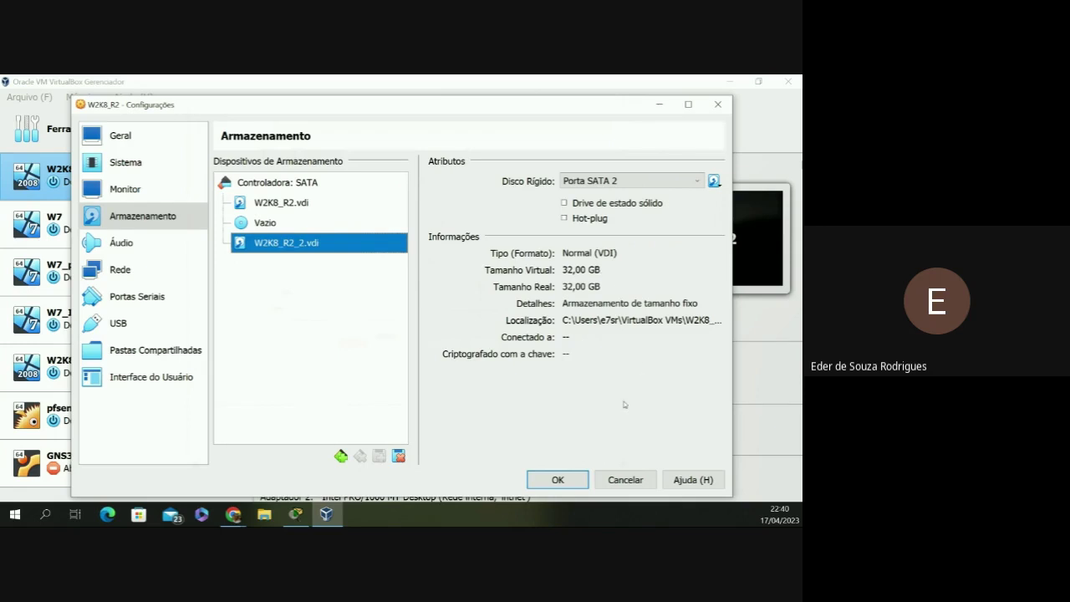
{"action": "left_click", "coordinate": [576, 477]}
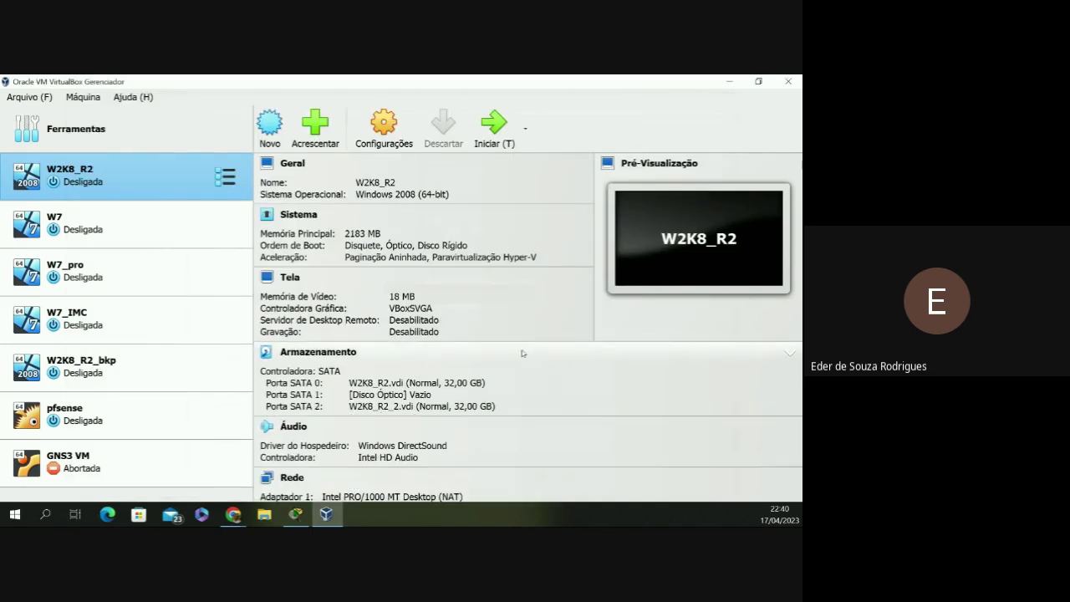
Step: Start the W2K8_R2 virtual machine, bring its window fully onto the screen and enlarge it to fit the guest display
{"action": "left_click", "coordinate": [484, 129]}
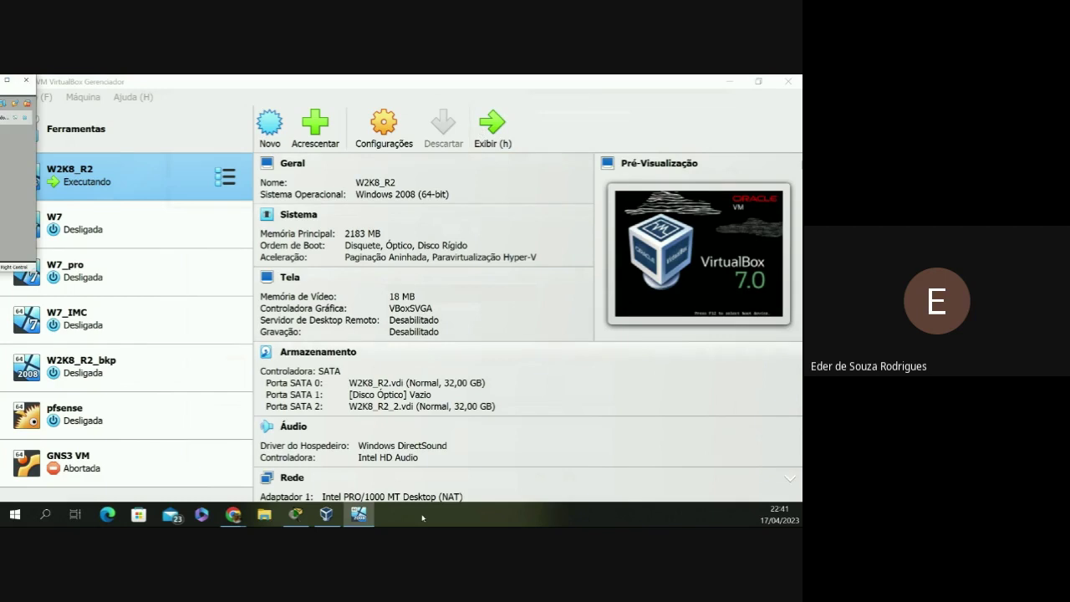
{"action": "mouse_move", "coordinate": [360, 522]}
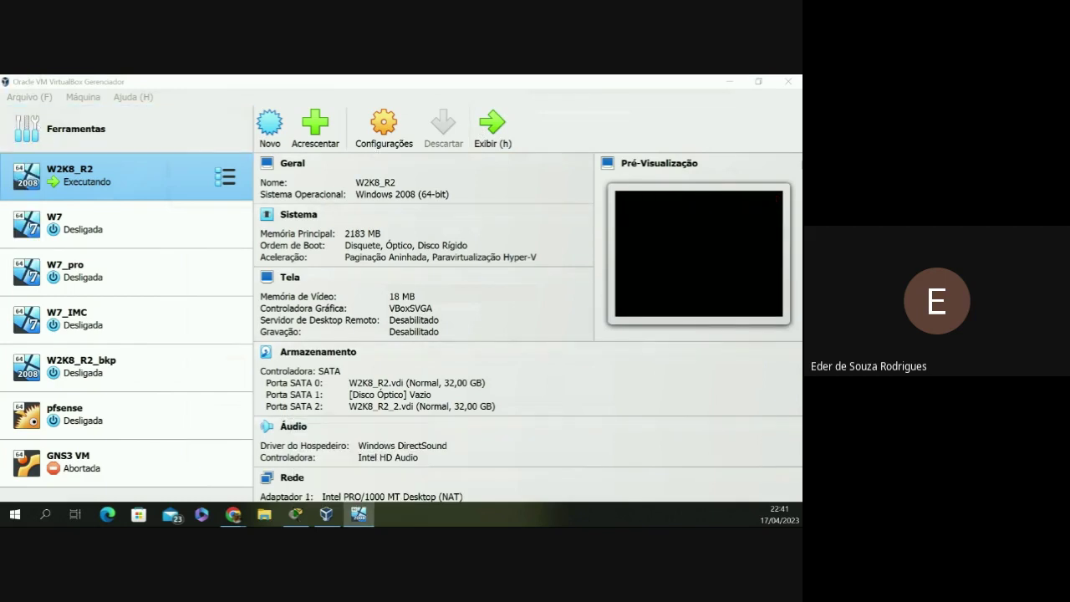
{"action": "left_click_drag", "start_coordinate": [0, 82], "coordinate": [483, 92]}
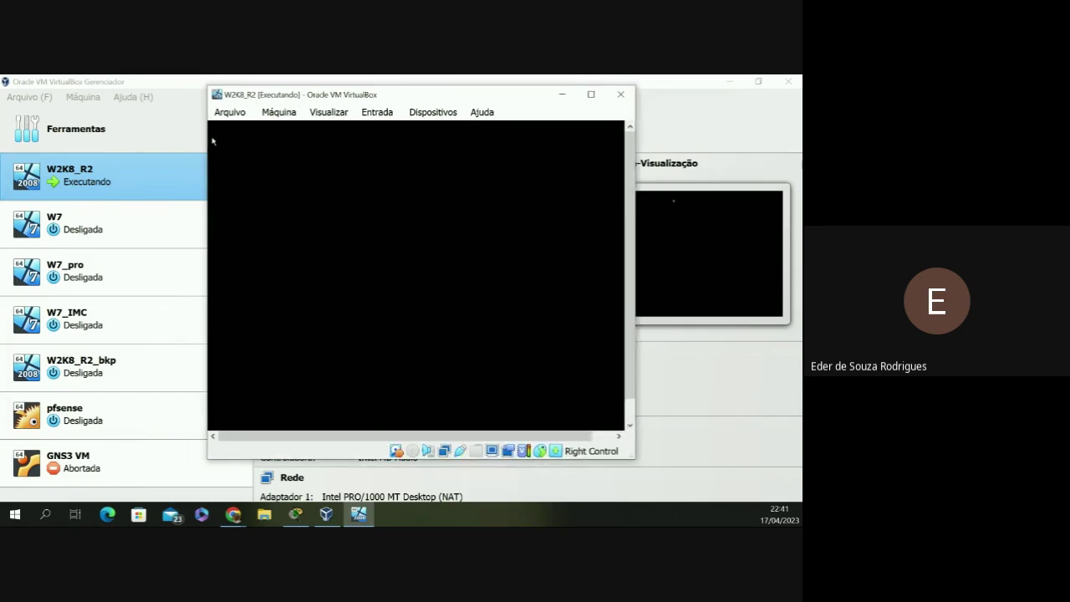
{"action": "key", "text": "alt+Tab"}
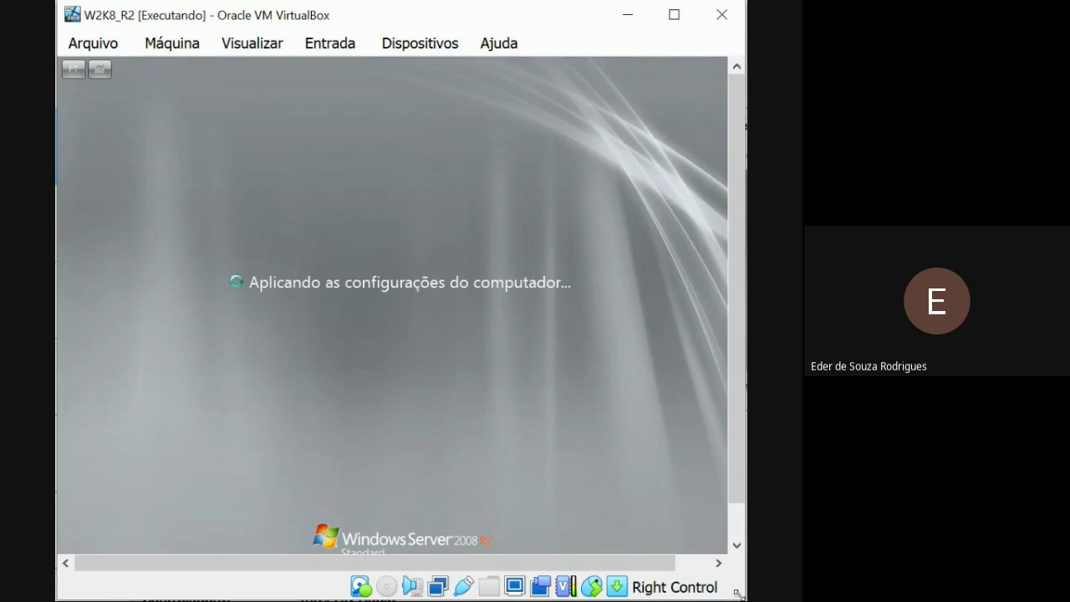
{"action": "left_click_drag", "start_coordinate": [741, 595], "coordinate": [767, 594]}
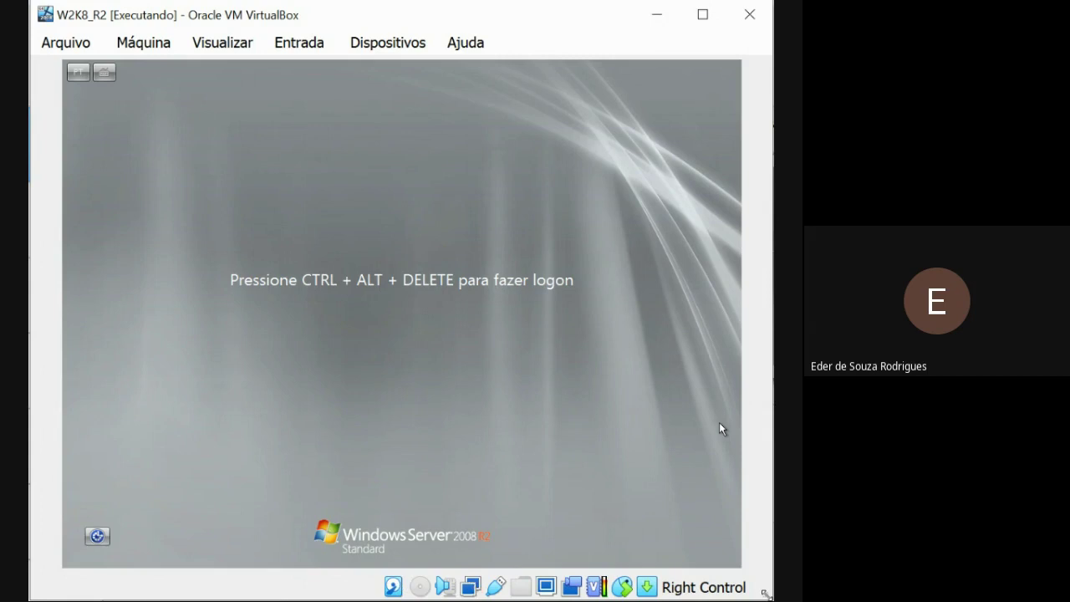
Step: Log on to the guest Windows Server as SAS\Administrador by entering the account password
{"action": "key", "text": "ctrl+alt+Delete"}
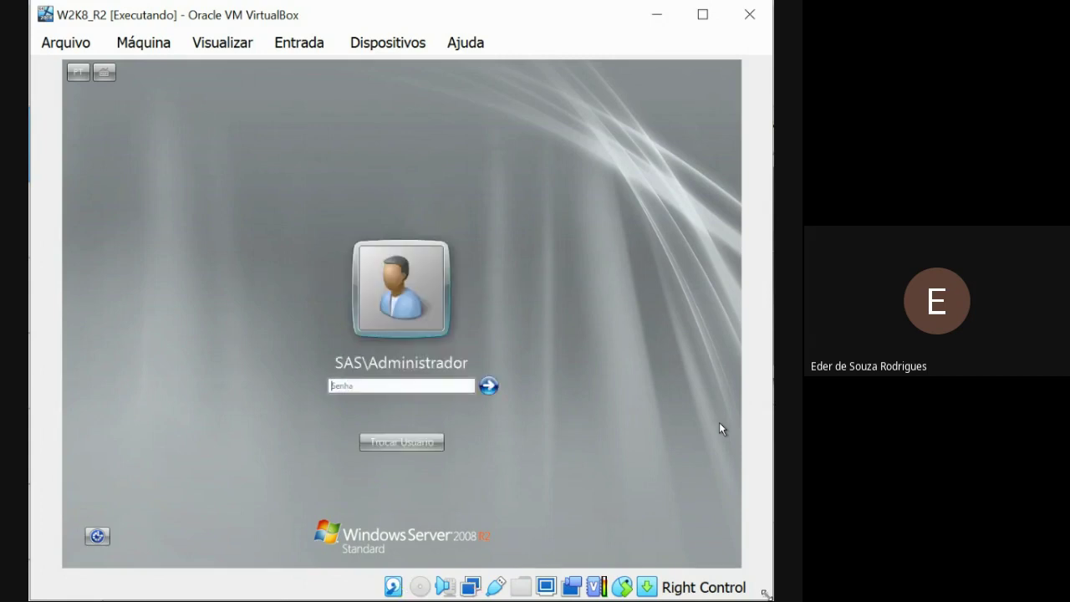
{"action": "type", "text": "••••••••"}
{"action": "key", "text": "Return"}
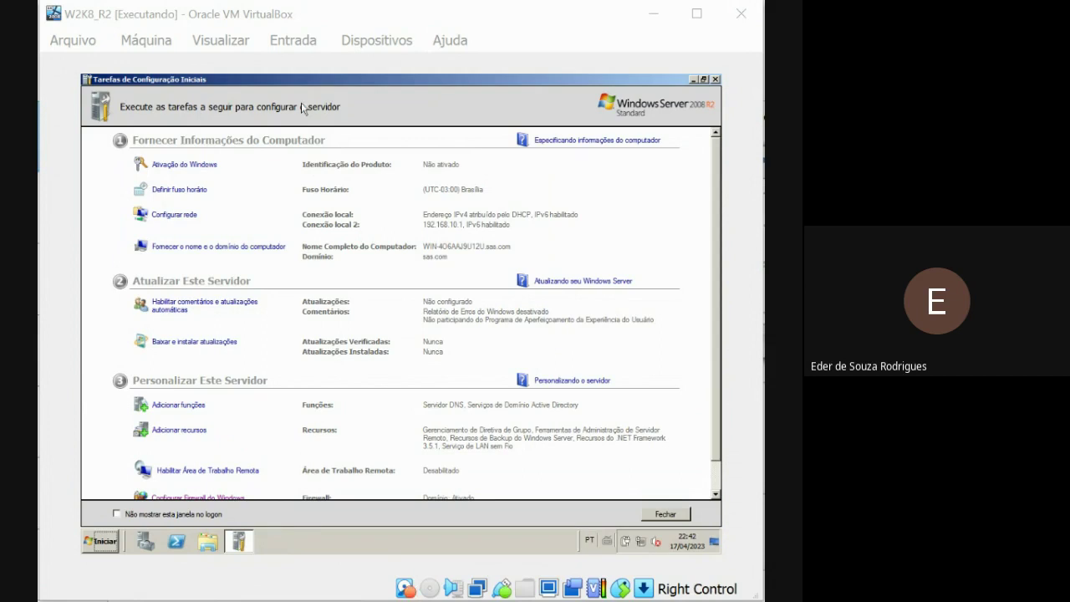
Step: Close the initial configuration tasks and initialize Disco 1 with the GPT partition style in Server Manager's disk management
{"action": "left_click", "coordinate": [715, 79]}
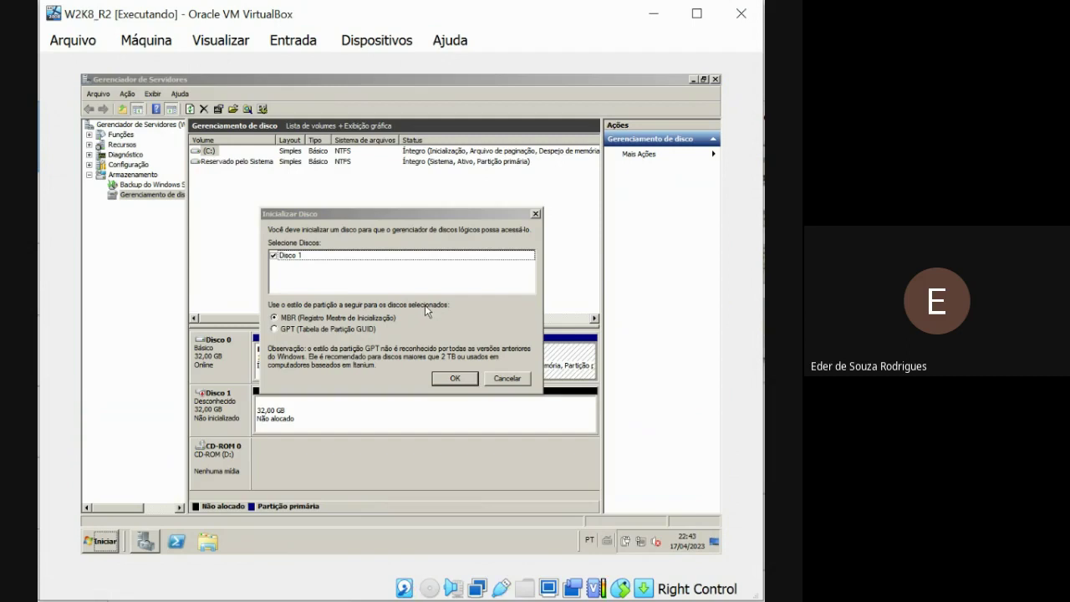
{"action": "left_click", "coordinate": [274, 329]}
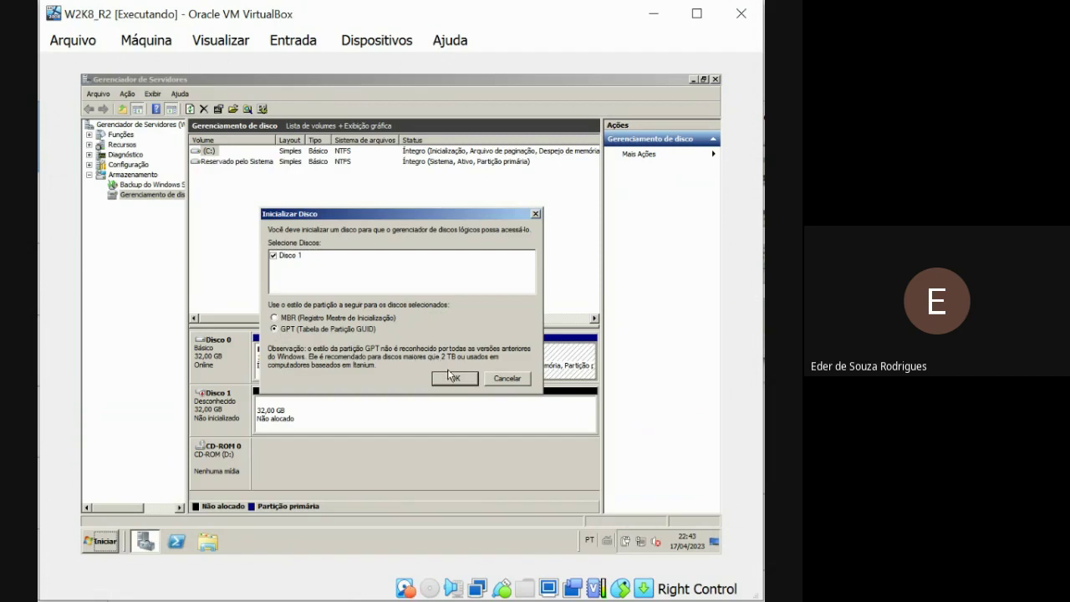
{"action": "left_click", "coordinate": [452, 378]}
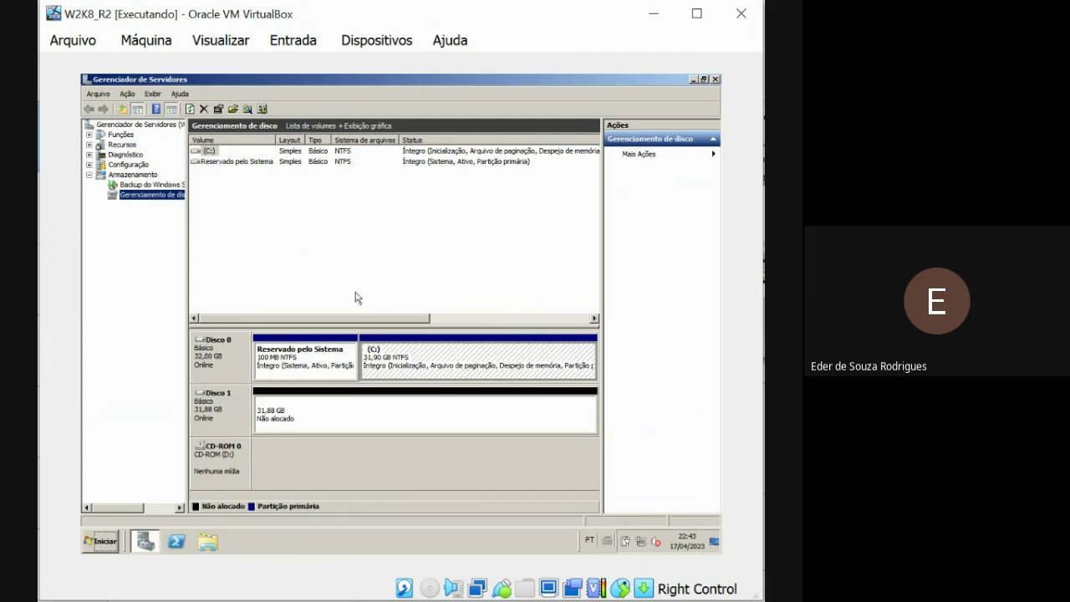
Step: Set up a new simple volume on Disco 1's unallocated space with the full 32638 MB and drive letter E
{"action": "left_click", "coordinate": [338, 405]}
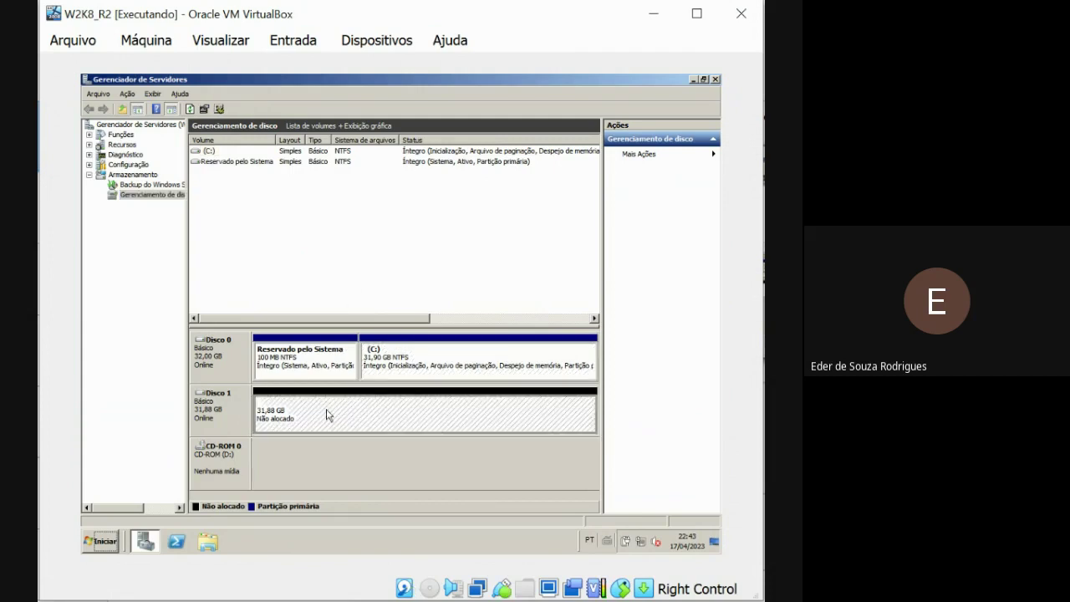
{"action": "right_click", "coordinate": [319, 409]}
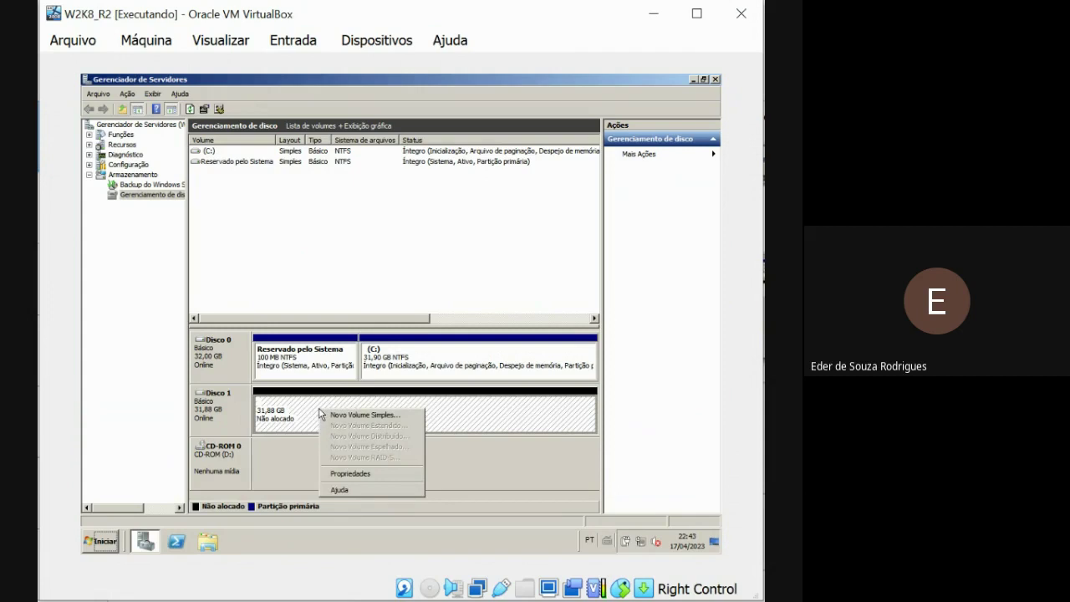
{"action": "left_click", "coordinate": [359, 414]}
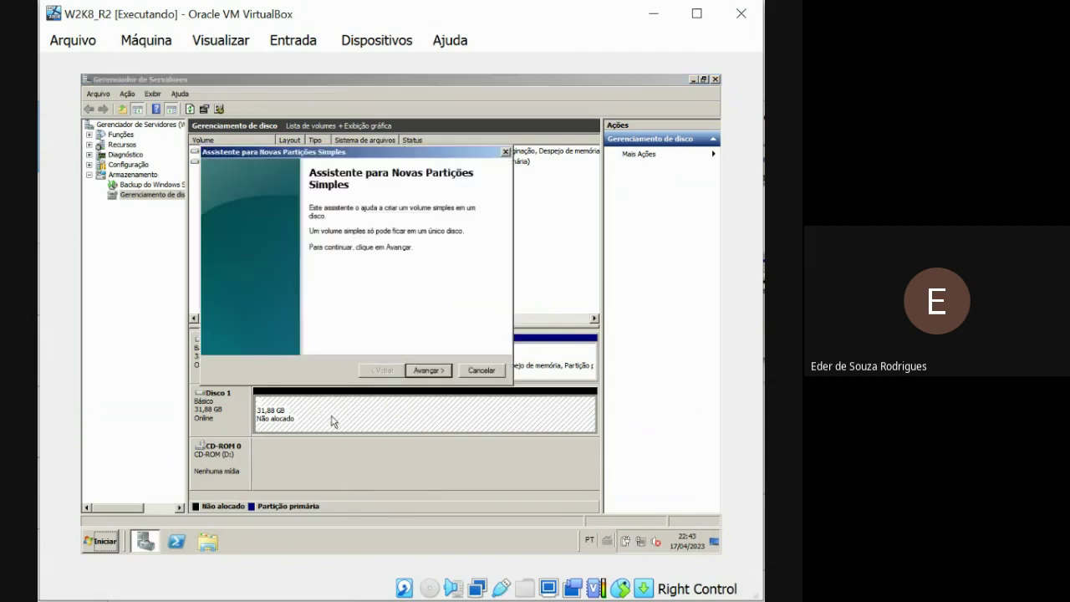
{"action": "left_click", "coordinate": [418, 371]}
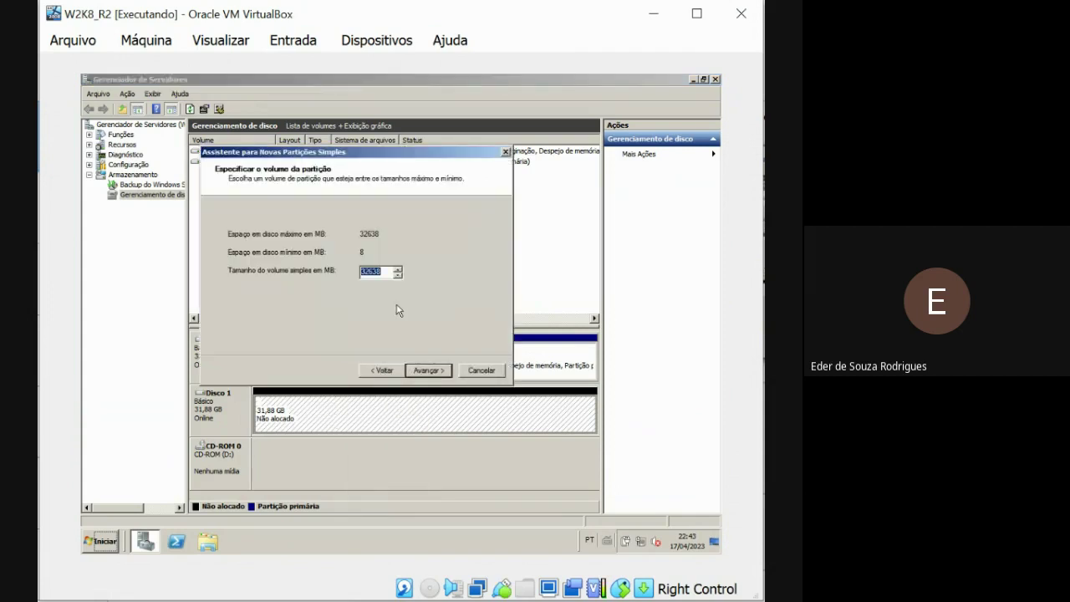
{"action": "left_click", "coordinate": [427, 372]}
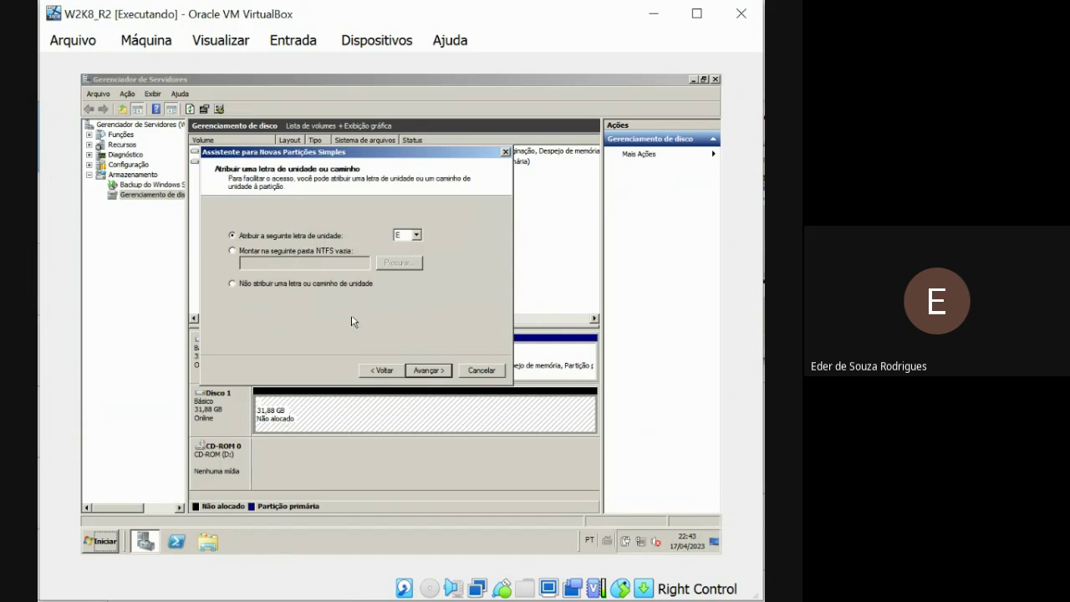
{"action": "left_click", "coordinate": [440, 374]}
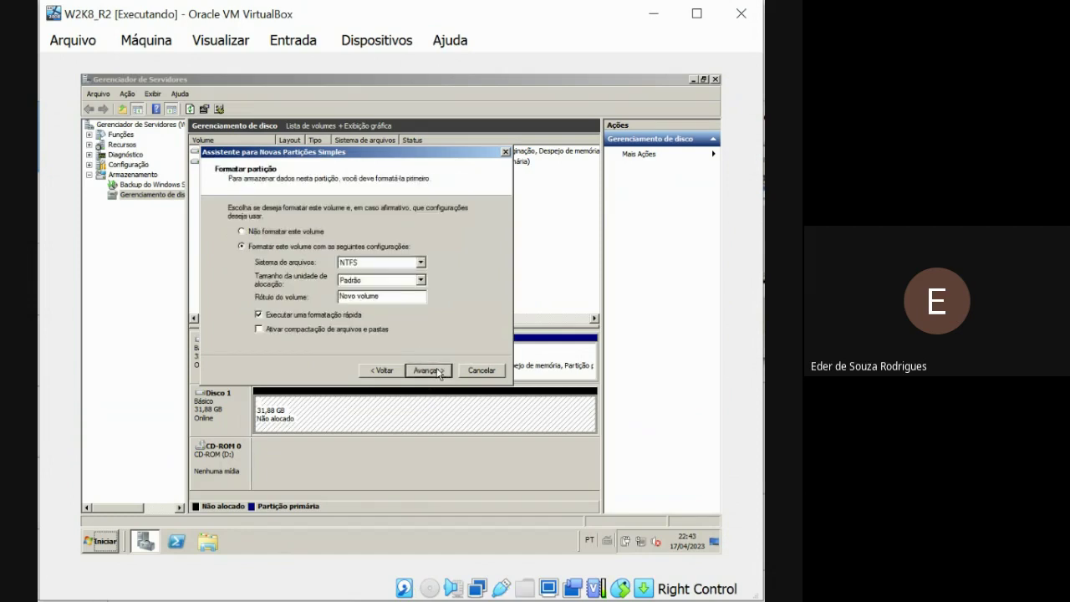
Step: Quick-format the new volume as NTFS with the default allocation unit and label Novo volume, finish the wizard and close Server Manager
{"action": "left_click", "coordinate": [421, 262]}
{"action": "left_click", "coordinate": [422, 262]}
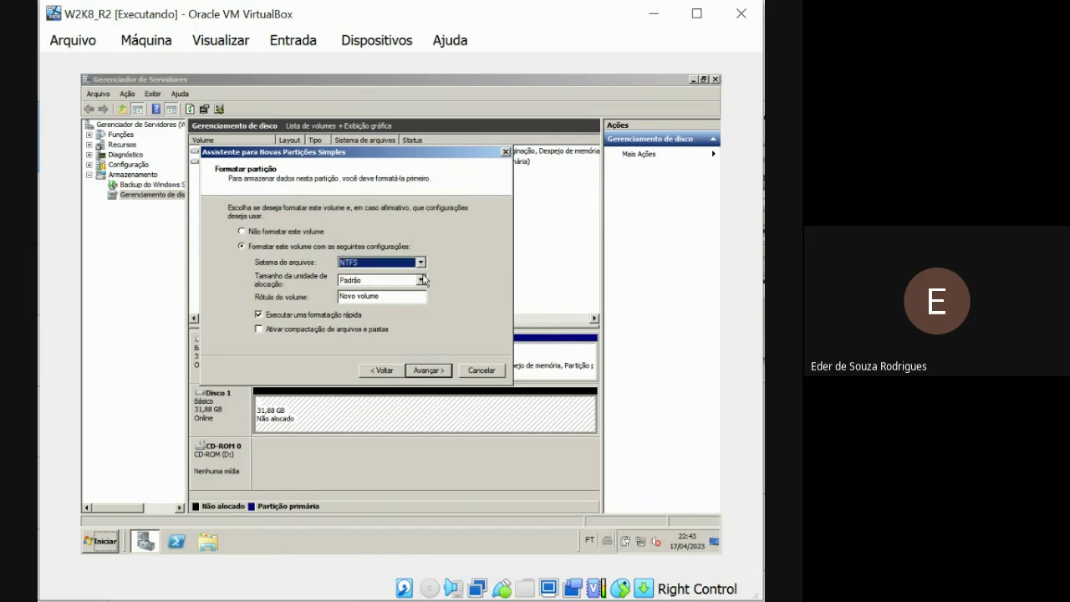
{"action": "left_click", "coordinate": [426, 371]}
{"action": "left_click", "coordinate": [423, 370]}
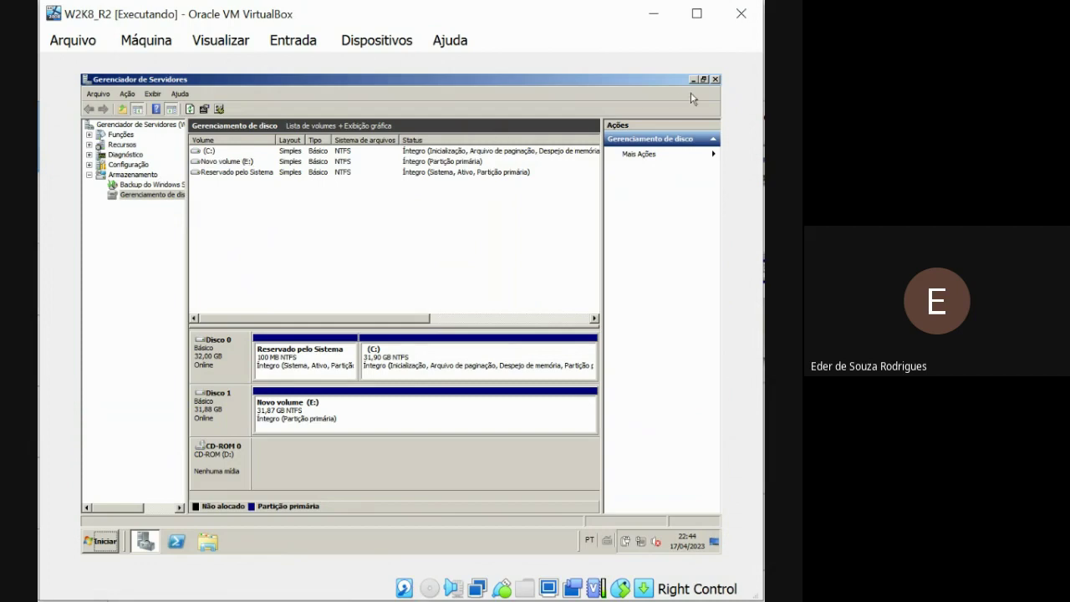
{"action": "left_click", "coordinate": [716, 80]}
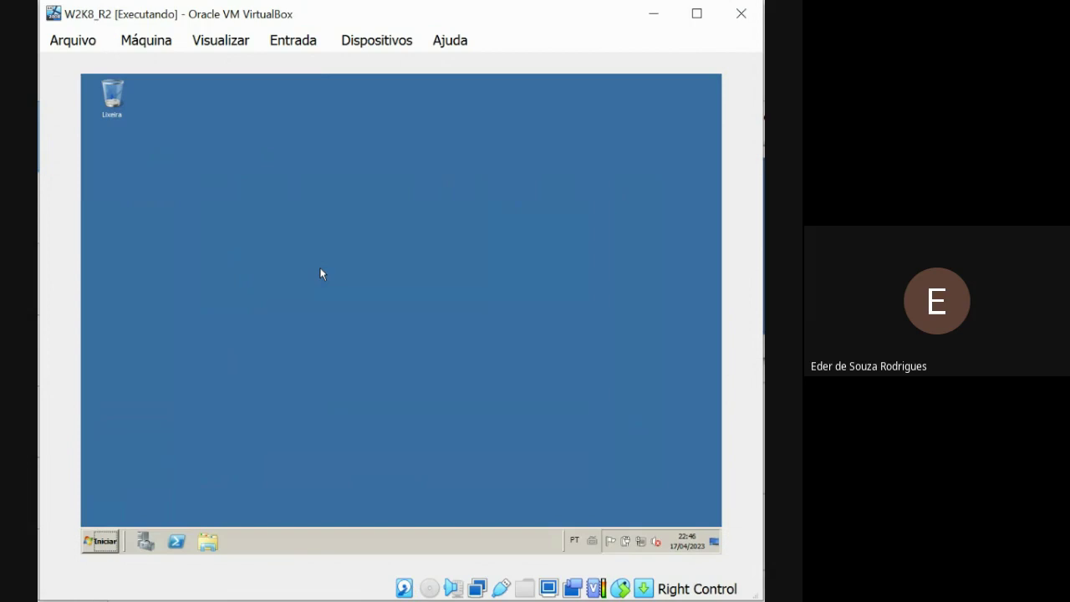
Step: Open the shadow copy configuration of Disco Local (C:) from the Computer window and disable shadow copies for volume C:\
{"action": "key", "text": "super+e"}
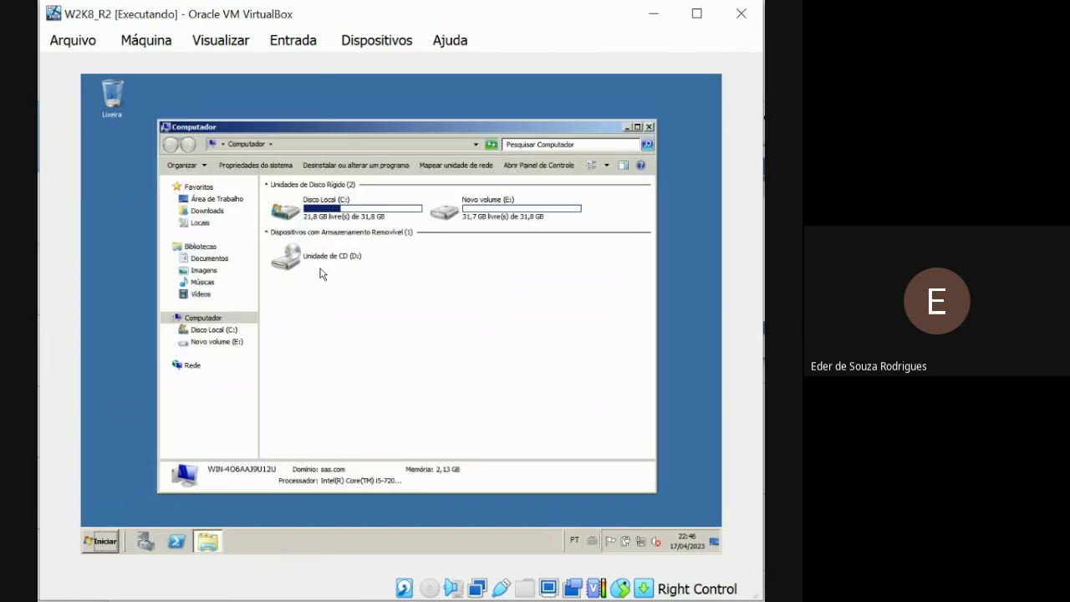
{"action": "left_click", "coordinate": [637, 126]}
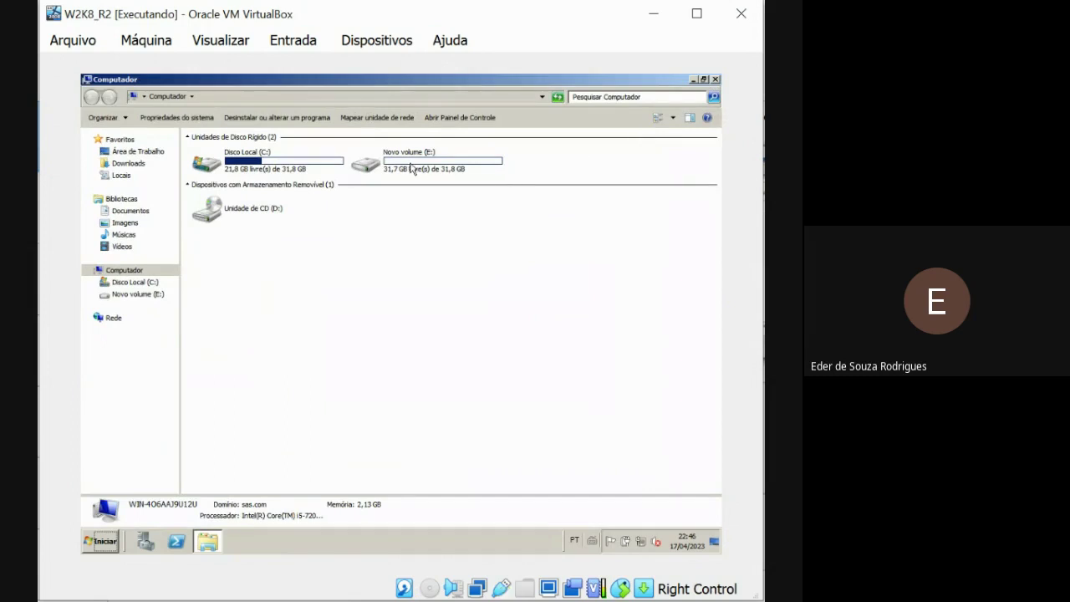
{"action": "left_click", "coordinate": [235, 168]}
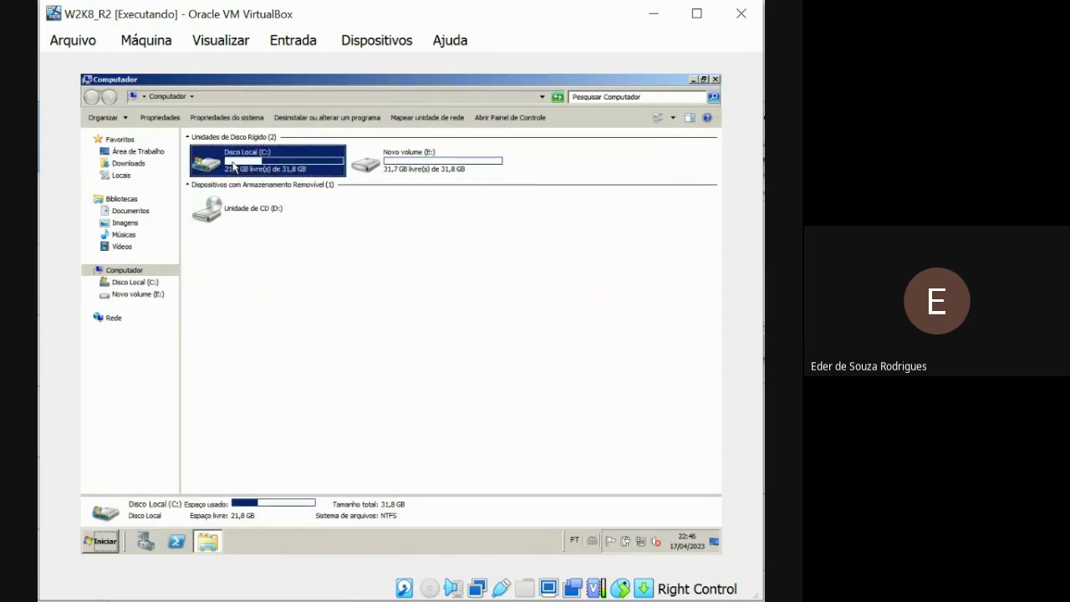
{"action": "right_click", "coordinate": [234, 168]}
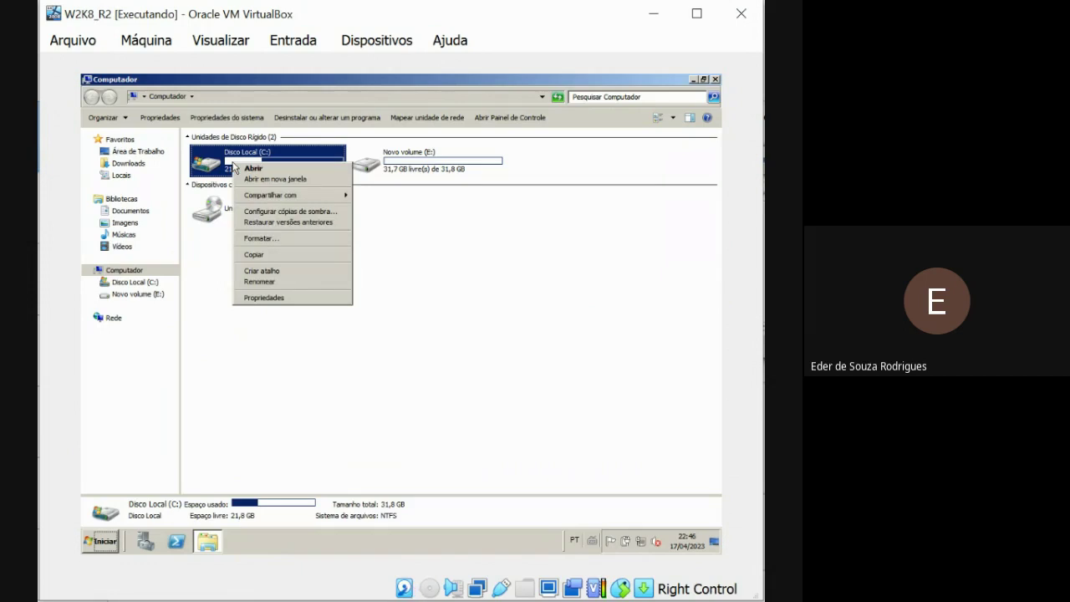
{"action": "left_click", "coordinate": [271, 213]}
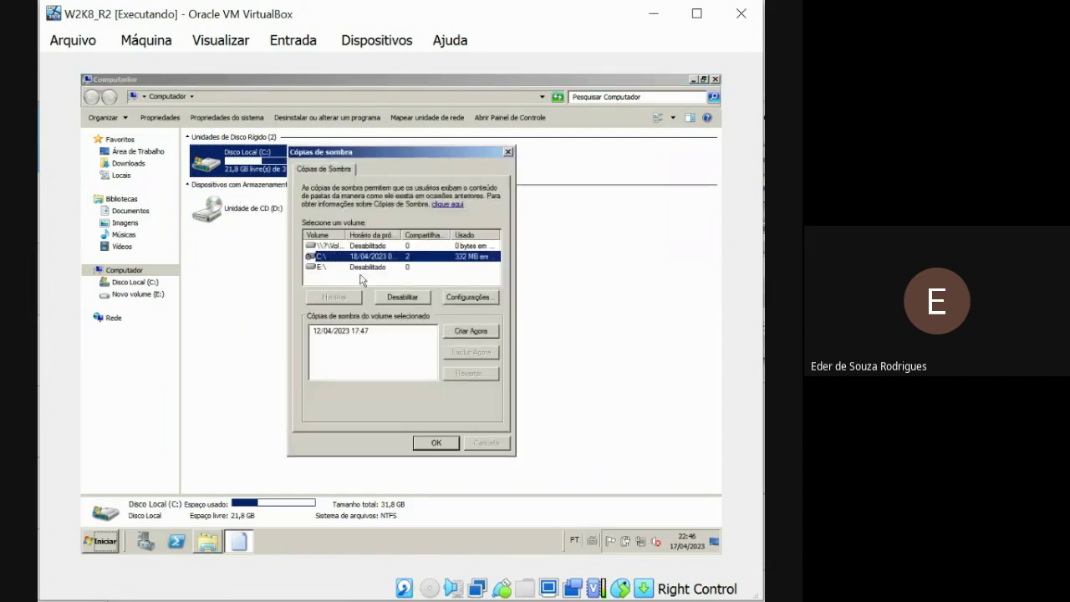
{"action": "left_click", "coordinate": [394, 301]}
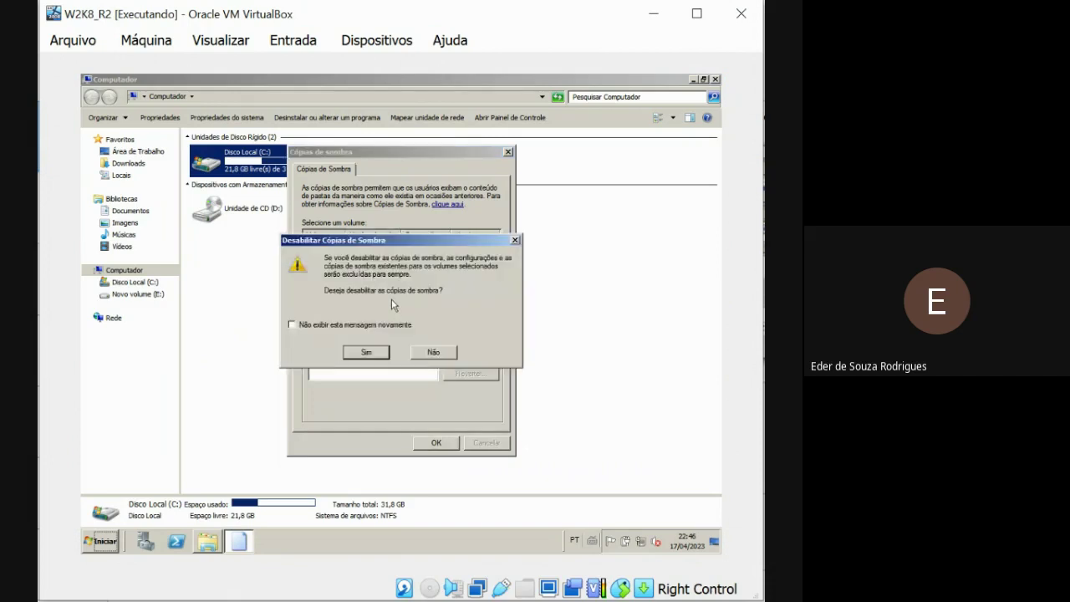
{"action": "left_click", "coordinate": [377, 351]}
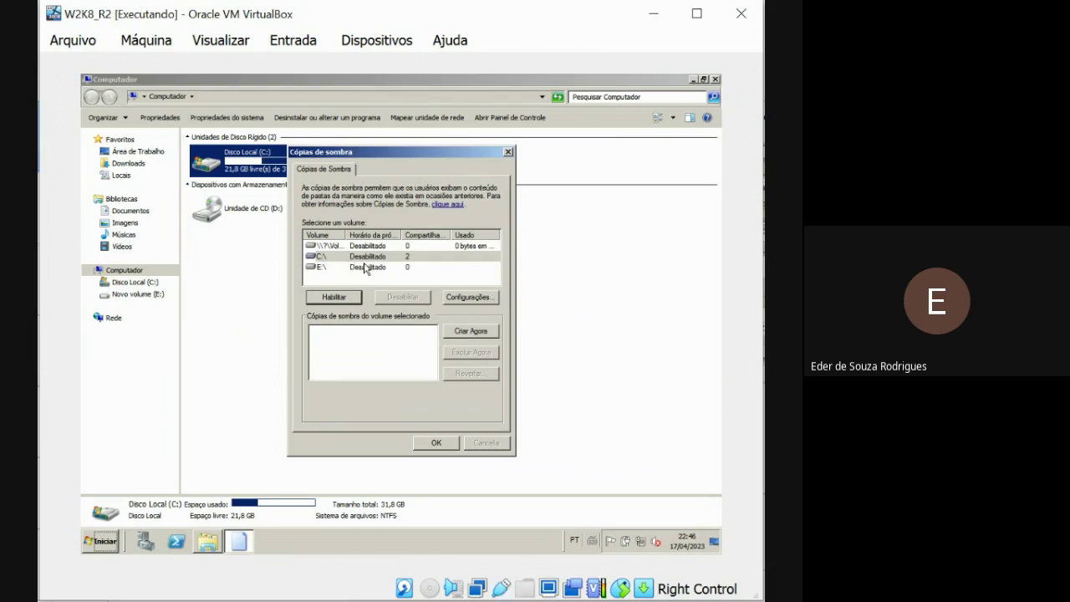
Step: Enable shadow copies for volume C:\ with the default schedule and settings, confirming the prompt
{"action": "left_click", "coordinate": [332, 258]}
{"action": "left_click", "coordinate": [330, 267]}
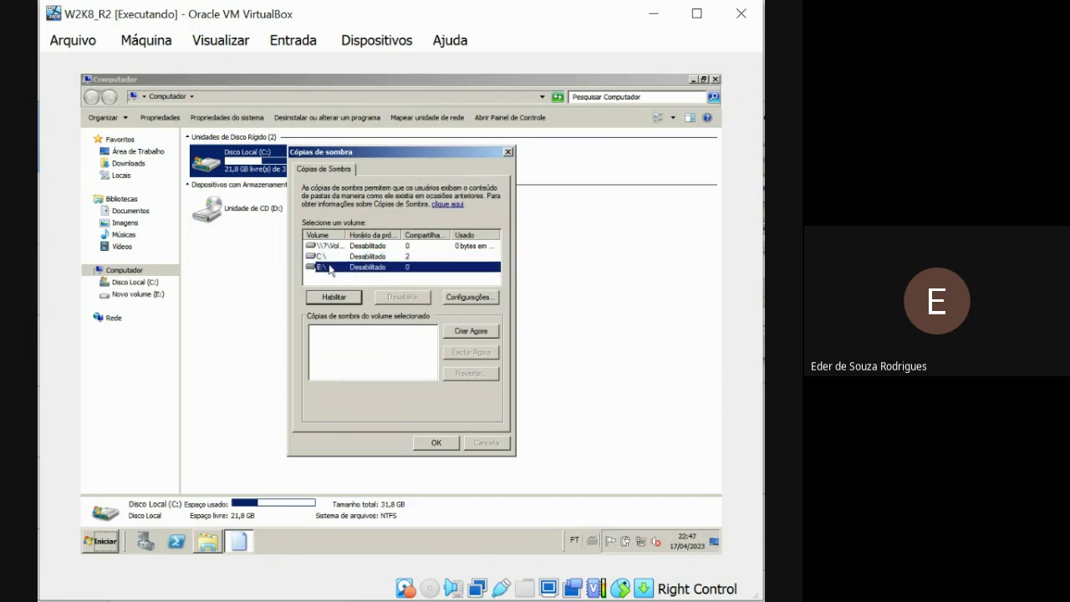
{"action": "left_click", "coordinate": [330, 259]}
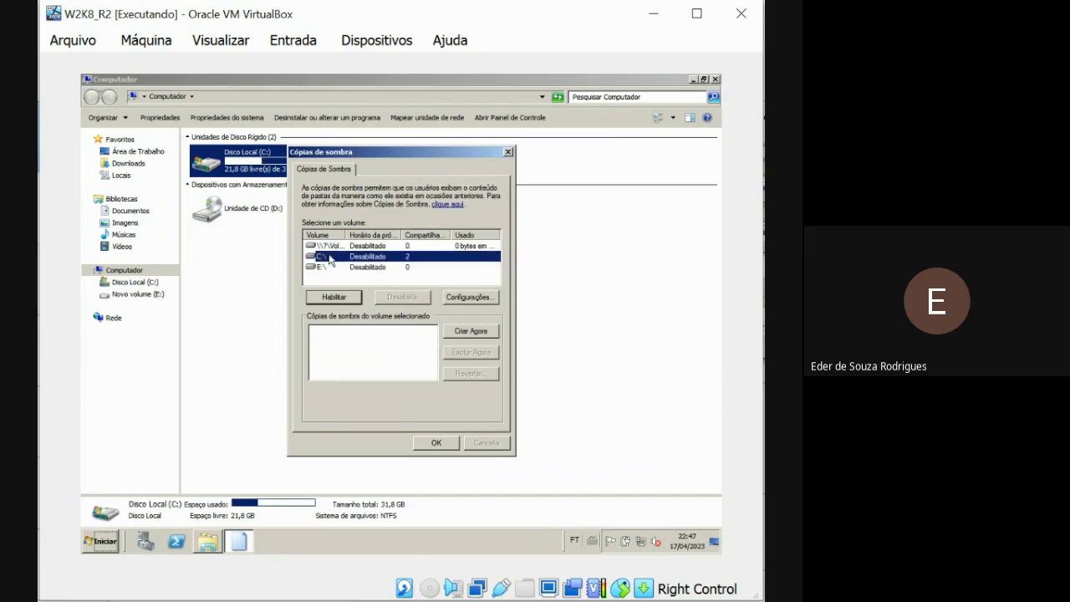
{"action": "left_click", "coordinate": [341, 298]}
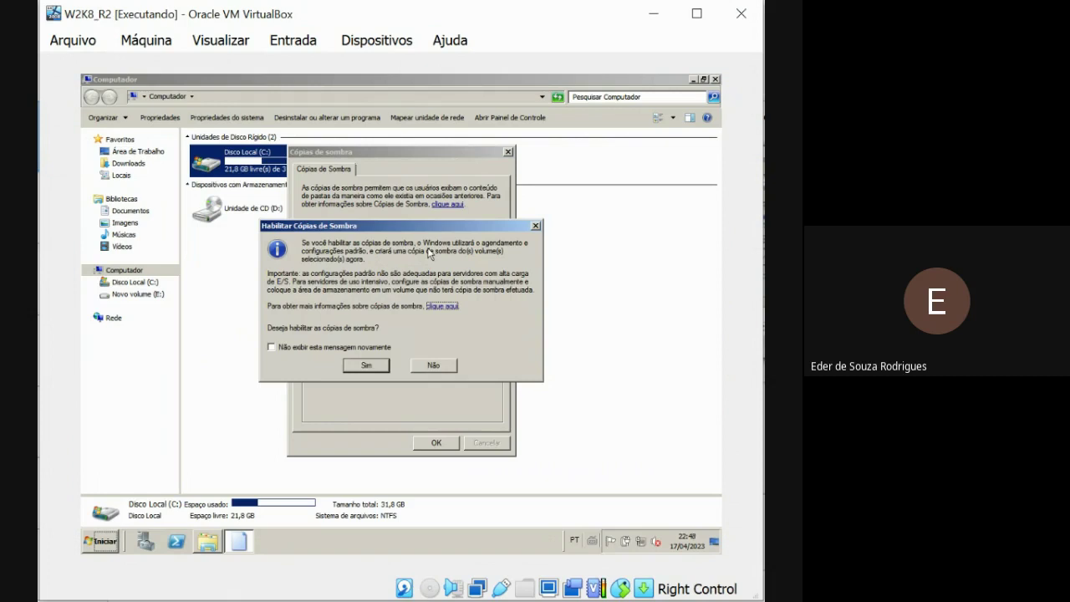
{"action": "left_click", "coordinate": [366, 365]}
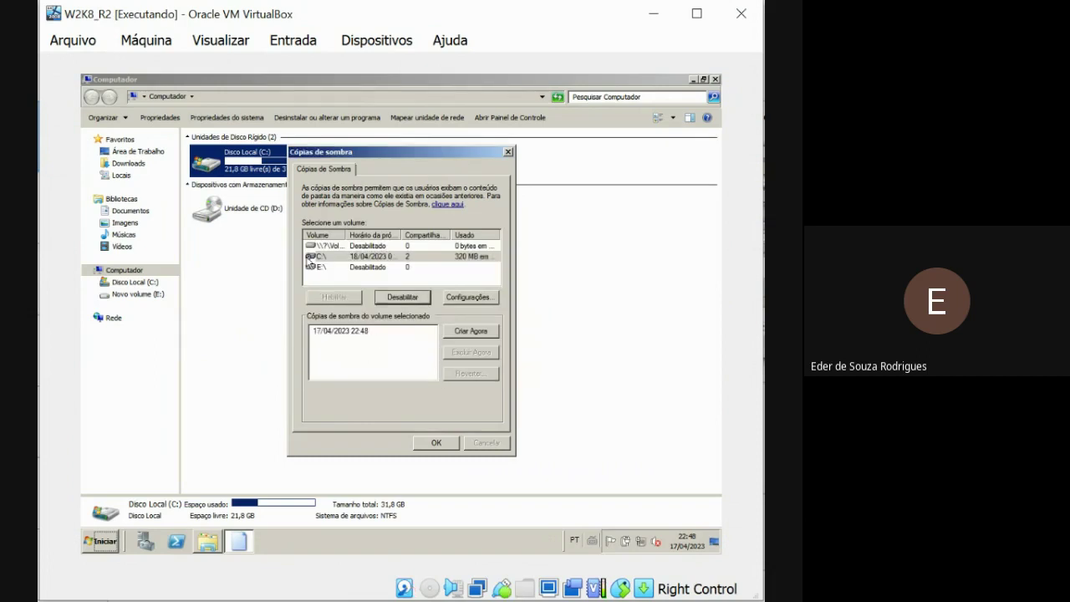
Step: Create an additional shadow copy of volume C:\ on demand and delete the second copy in the list
{"action": "left_click", "coordinate": [341, 338]}
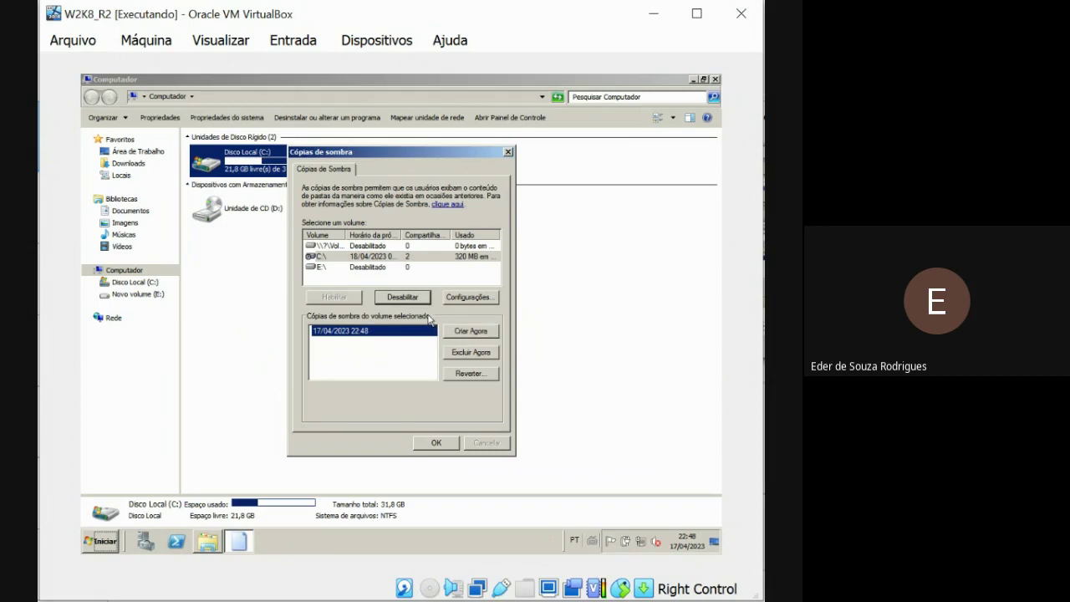
{"action": "left_click", "coordinate": [470, 331]}
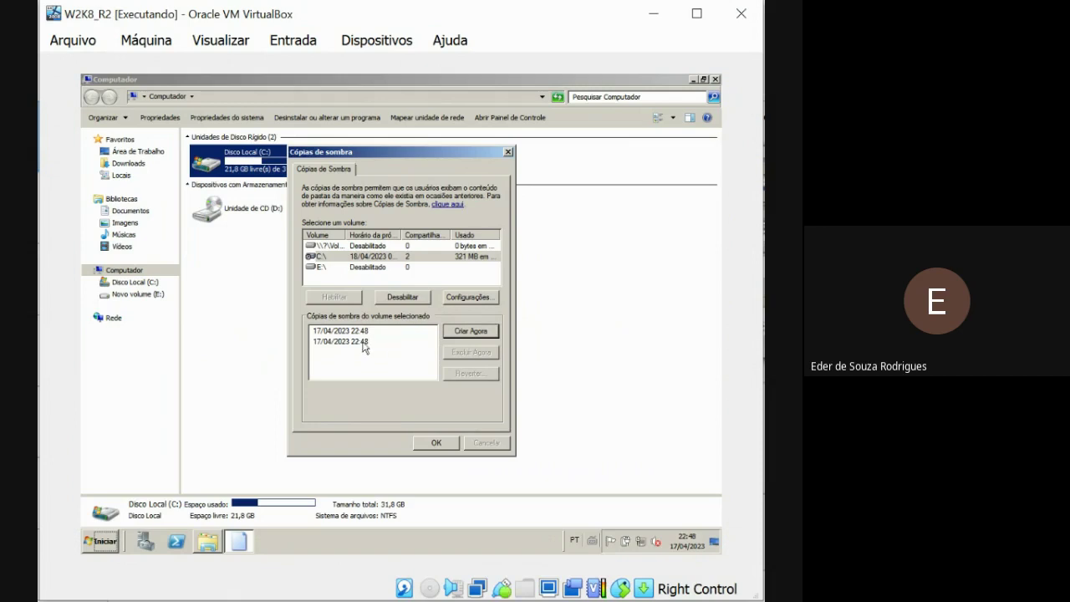
{"action": "left_click", "coordinate": [368, 343]}
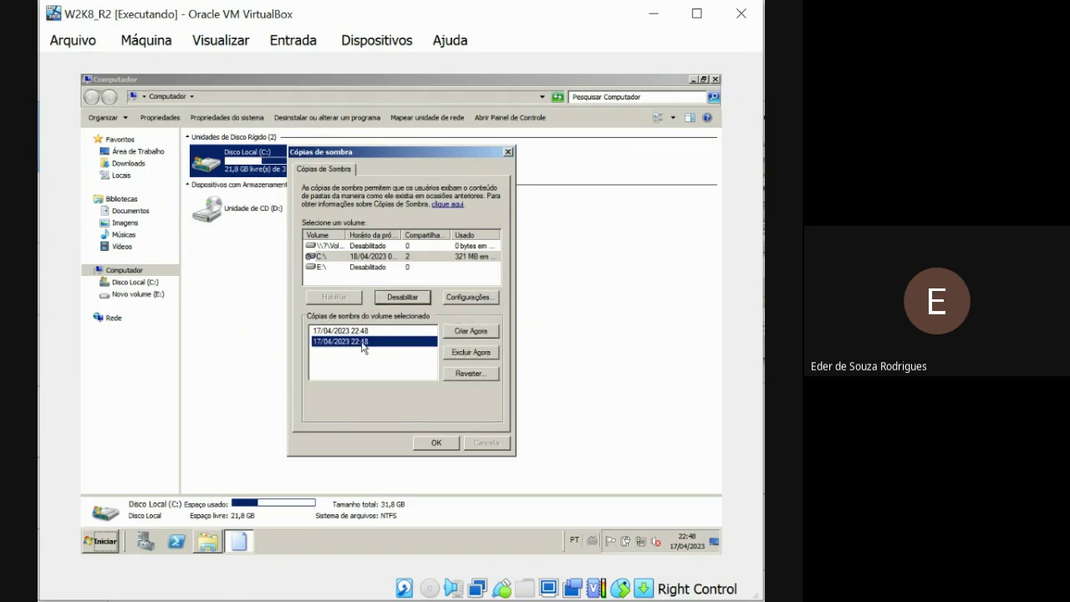
{"action": "left_click", "coordinate": [457, 355]}
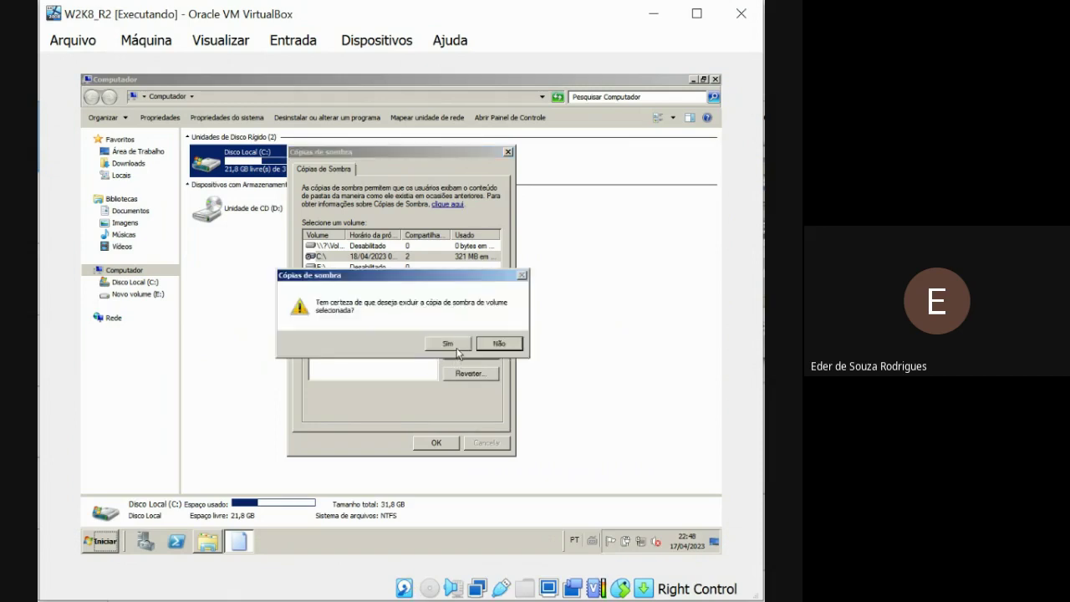
{"action": "left_click", "coordinate": [448, 344]}
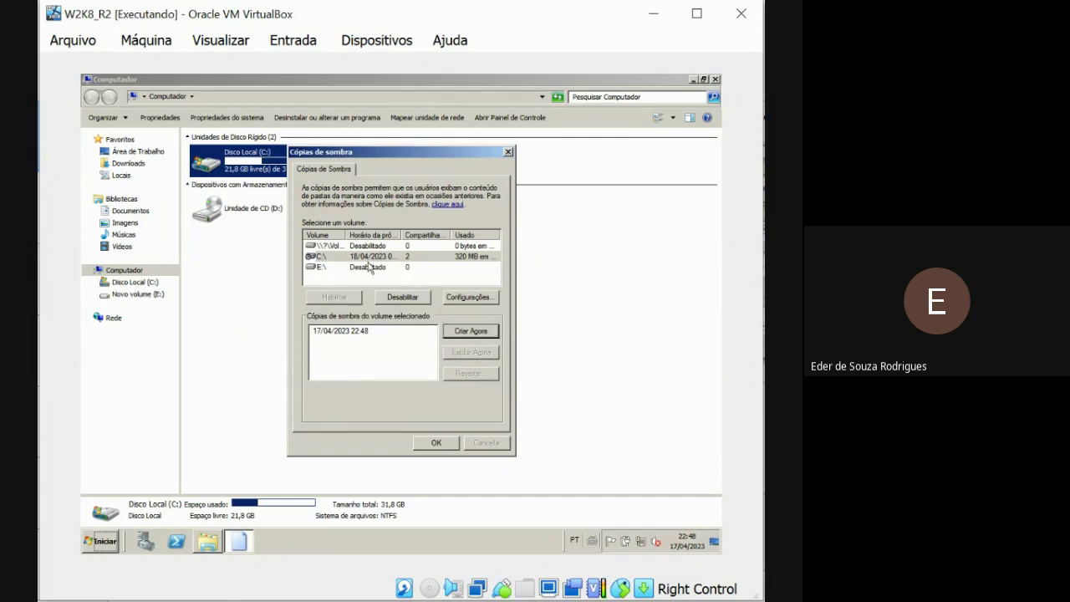
{"action": "left_click", "coordinate": [387, 303]}
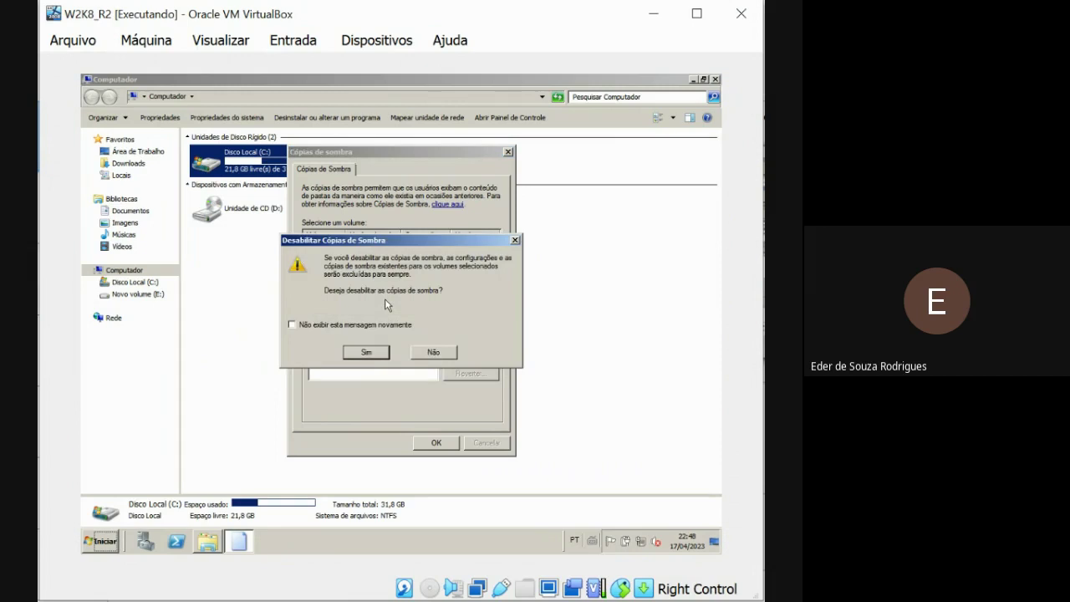
{"action": "left_click", "coordinate": [424, 352]}
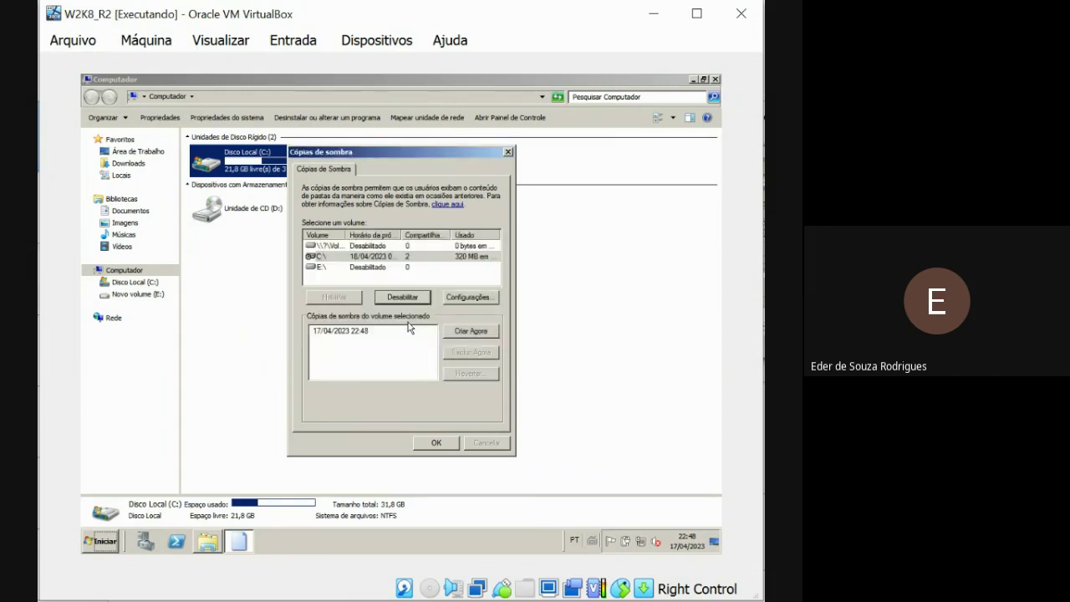
{"action": "left_click", "coordinate": [338, 260]}
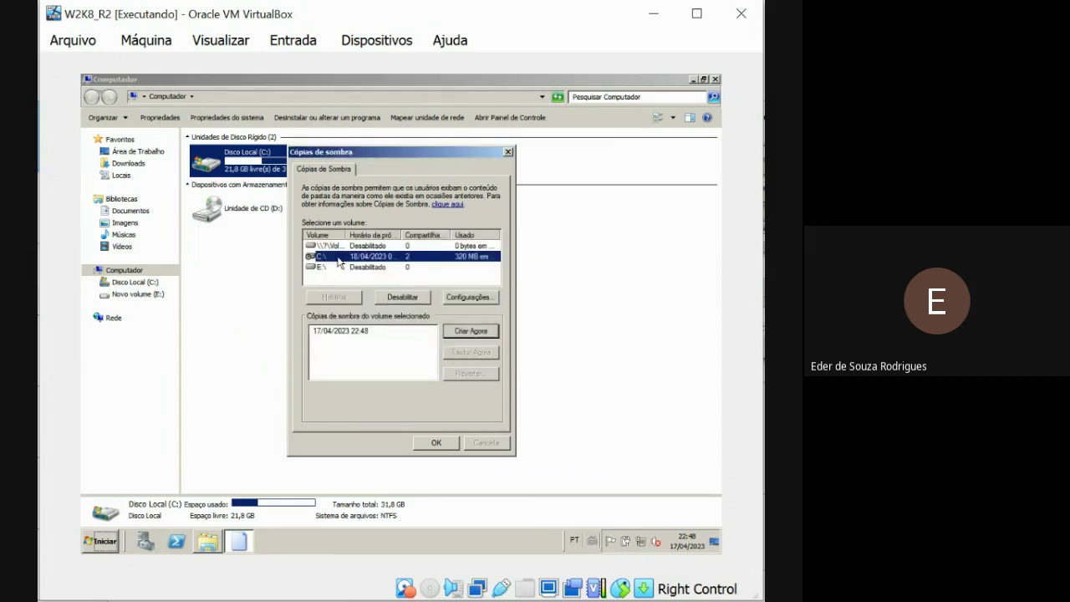
{"action": "left_click", "coordinate": [346, 269]}
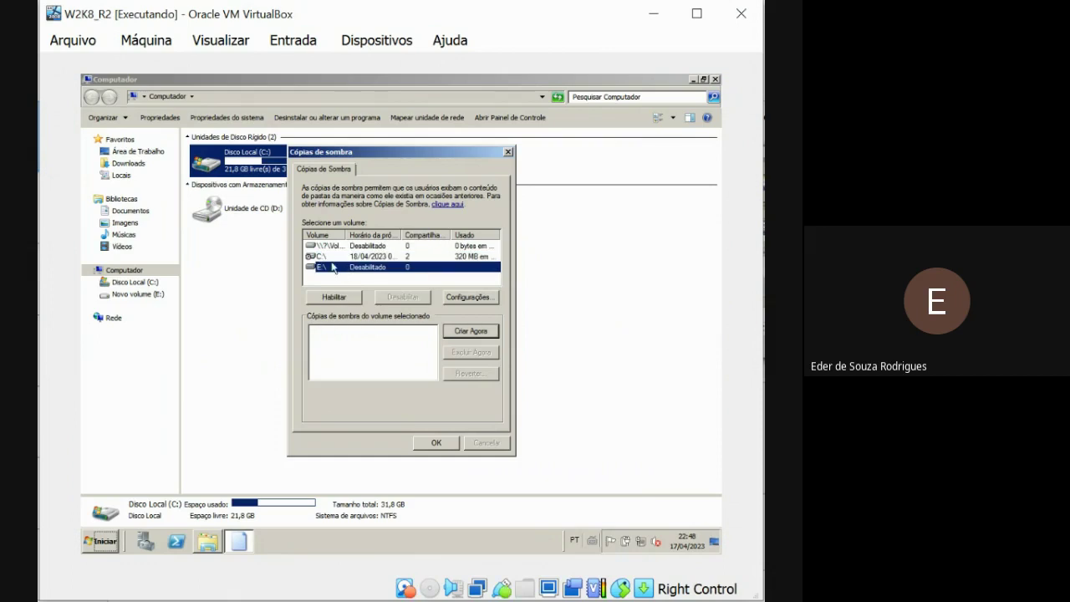
{"action": "left_click", "coordinate": [328, 258]}
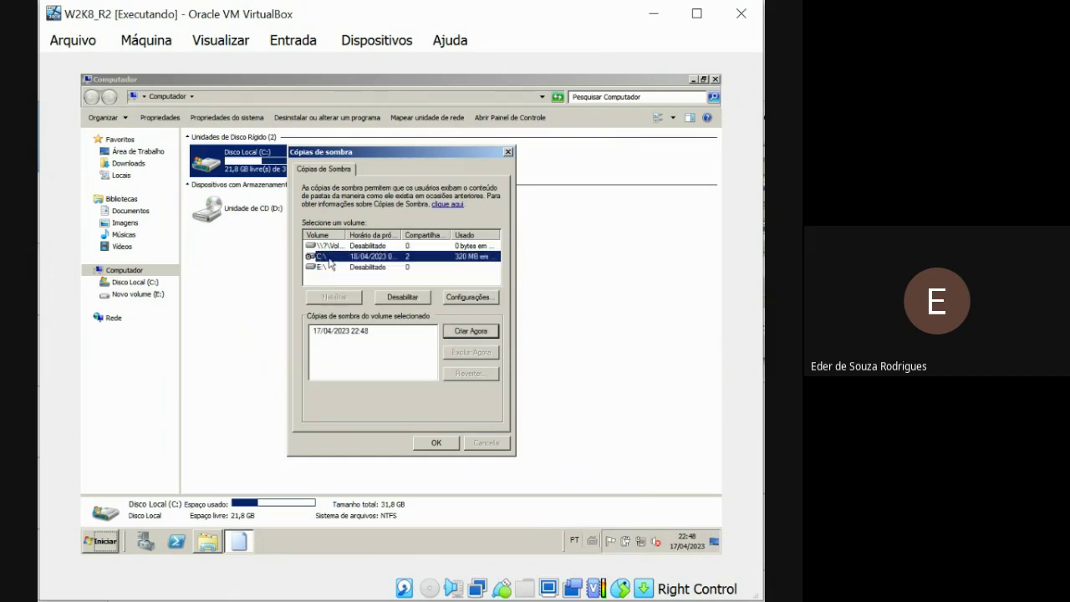
{"action": "left_click", "coordinate": [398, 299]}
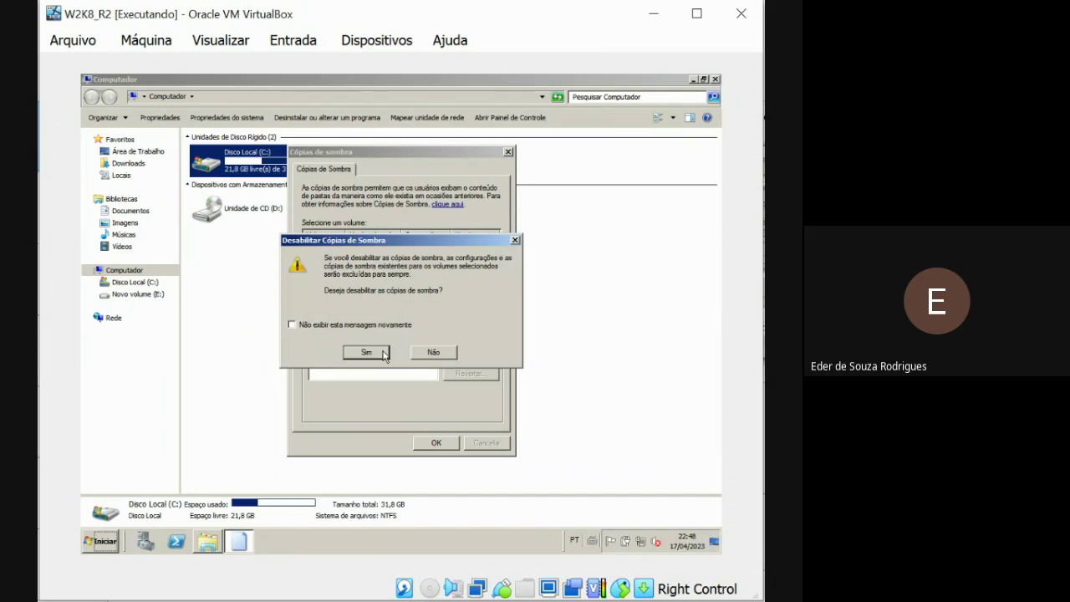
{"action": "left_click", "coordinate": [428, 352]}
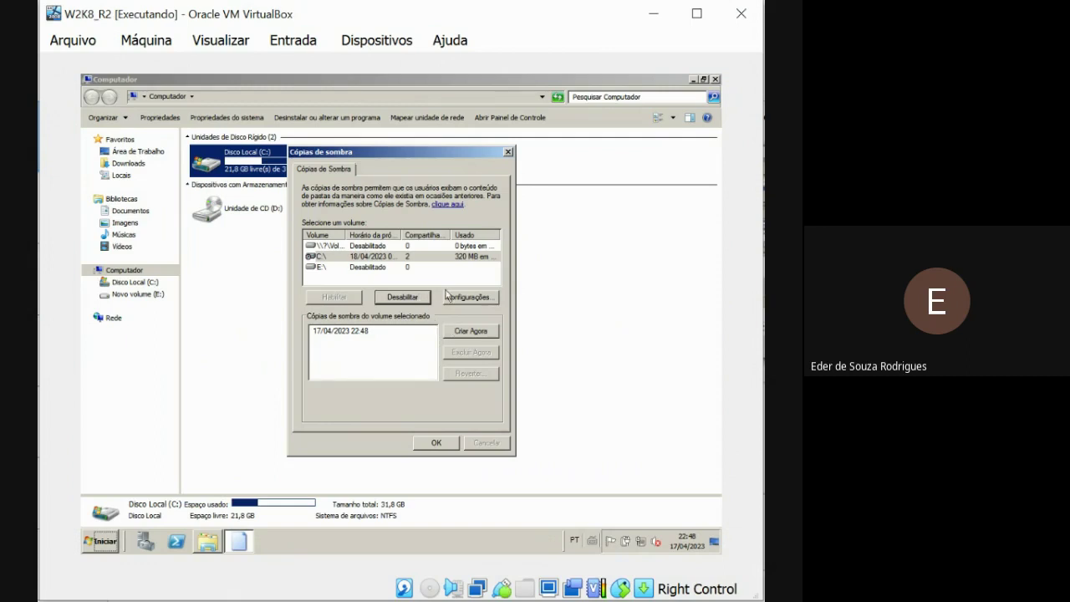
Step: Open the shadow copy settings of volume C:\, try the Sem limite option and return the maximum size to Limite de uso
{"action": "left_click", "coordinate": [389, 257]}
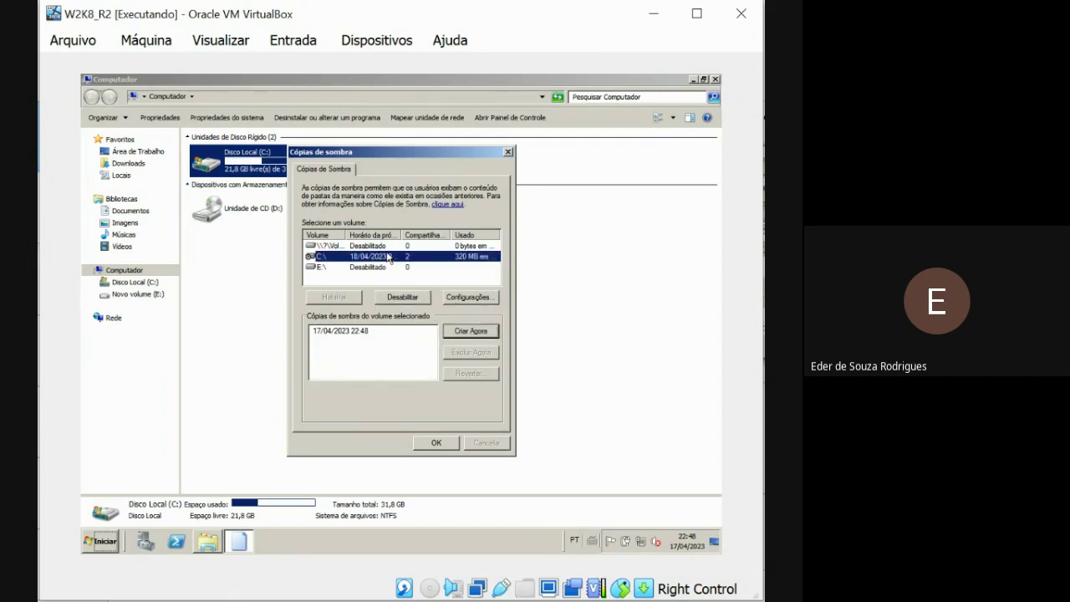
{"action": "left_click", "coordinate": [468, 298]}
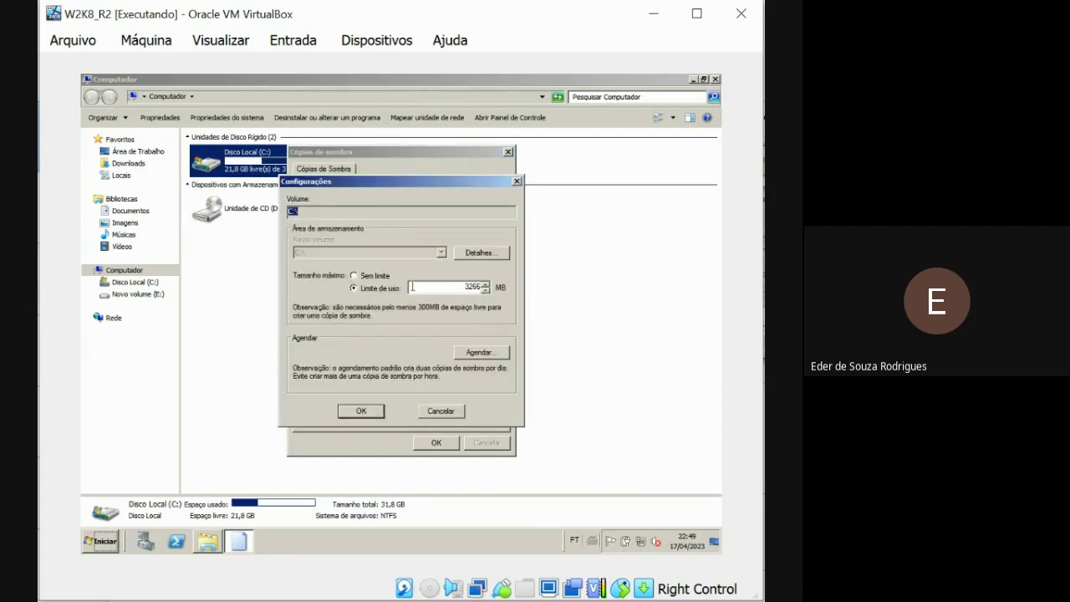
{"action": "left_click", "coordinate": [354, 277]}
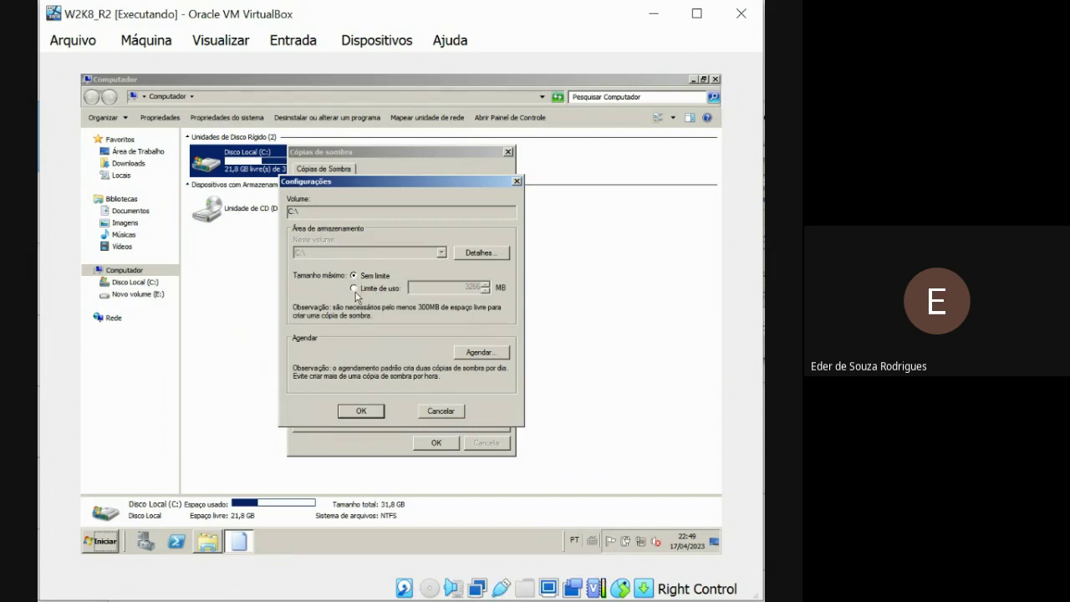
{"action": "left_click", "coordinate": [353, 288]}
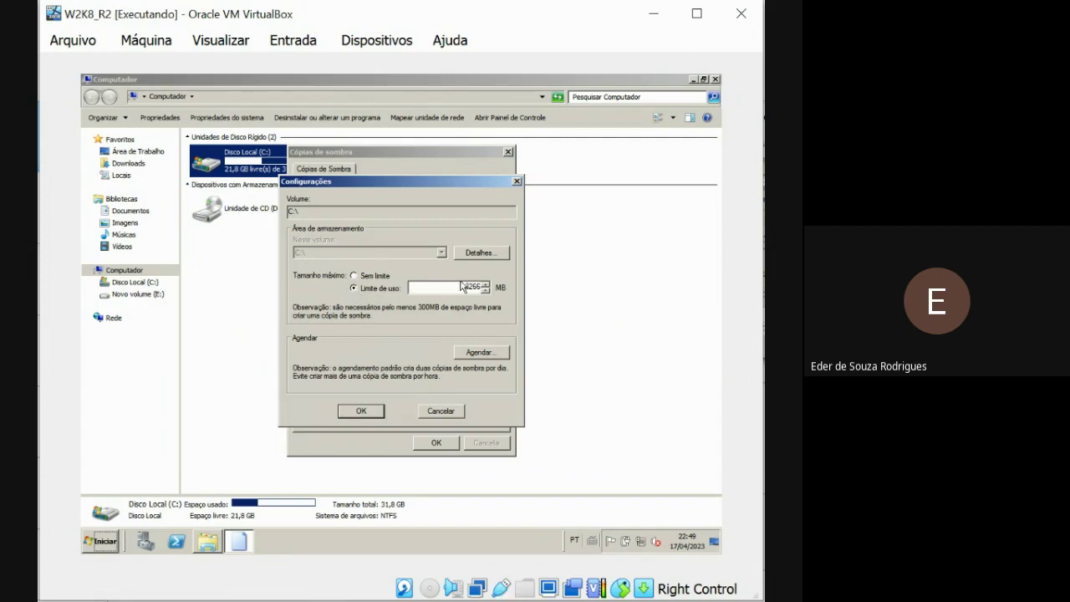
{"action": "left_click_drag", "start_coordinate": [465, 286], "coordinate": [485, 296]}
Step: Open the shadow copy schedule of volume C:\, check its existing entries and add a new task with weekly frequency (Semanalmente)
{"action": "left_click", "coordinate": [475, 353]}
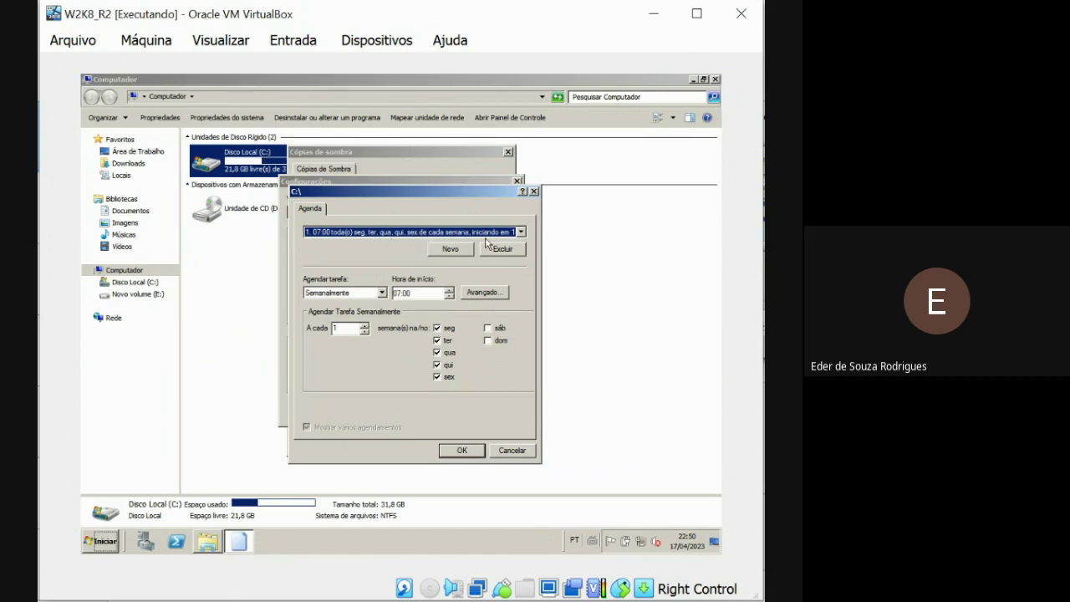
{"action": "left_click", "coordinate": [518, 232]}
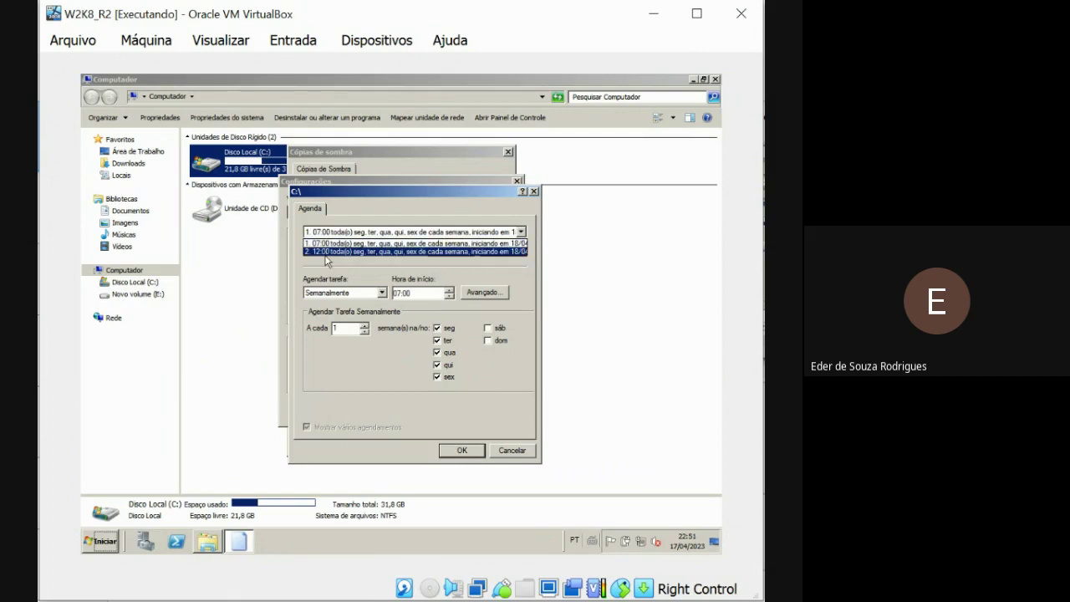
{"action": "left_click", "coordinate": [529, 273]}
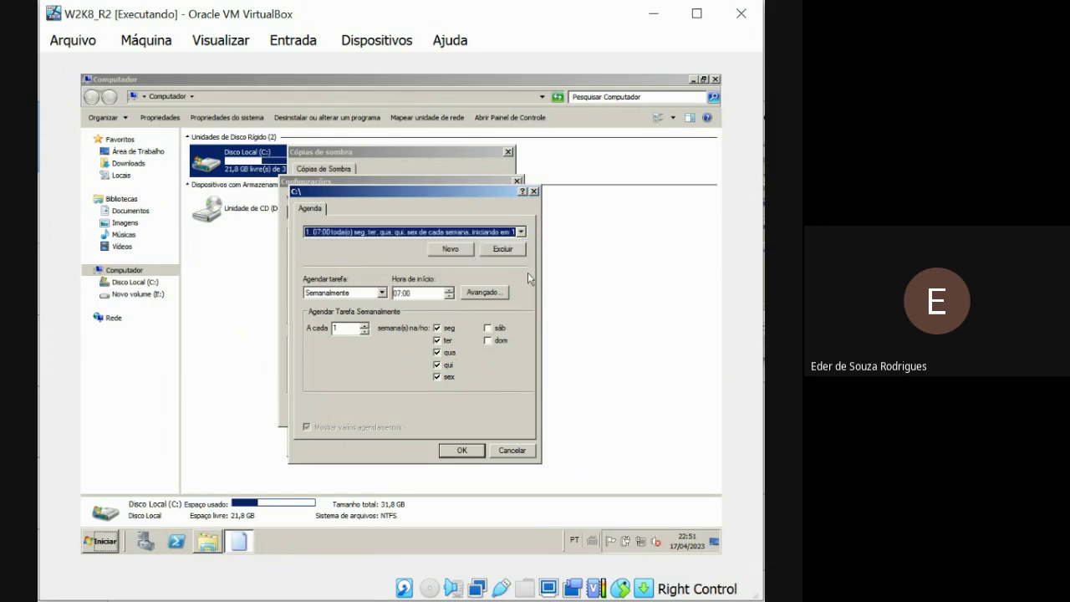
{"action": "left_click", "coordinate": [451, 250]}
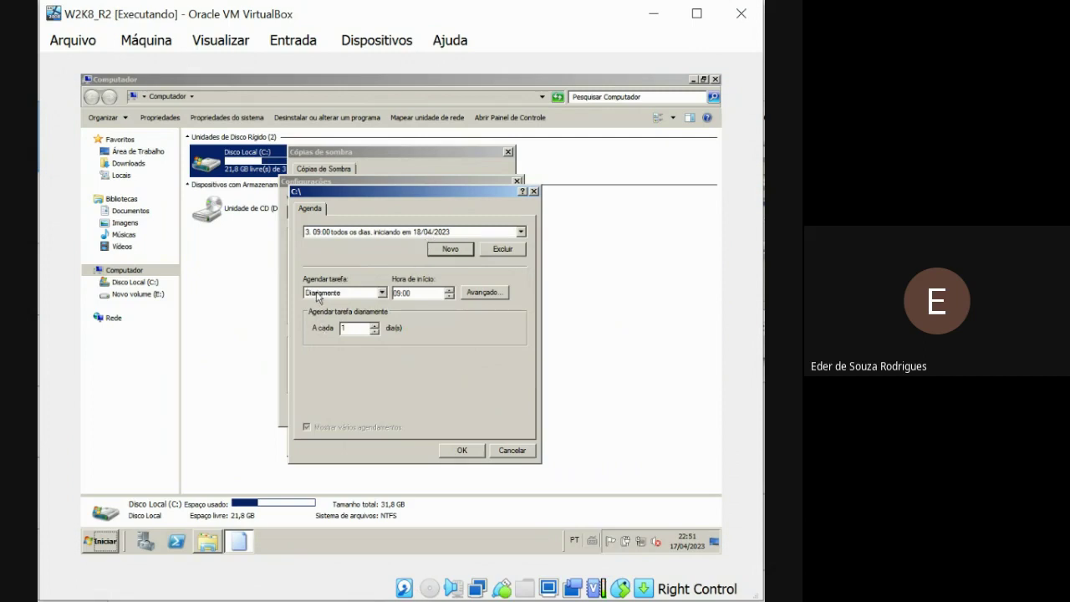
{"action": "left_click", "coordinate": [381, 292]}
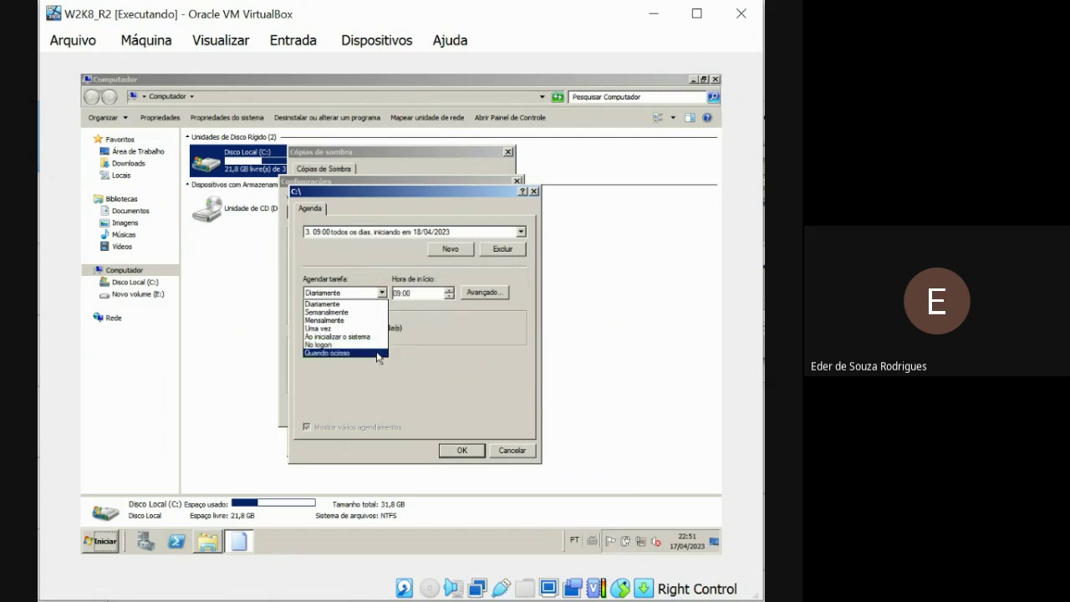
{"action": "left_click", "coordinate": [353, 316]}
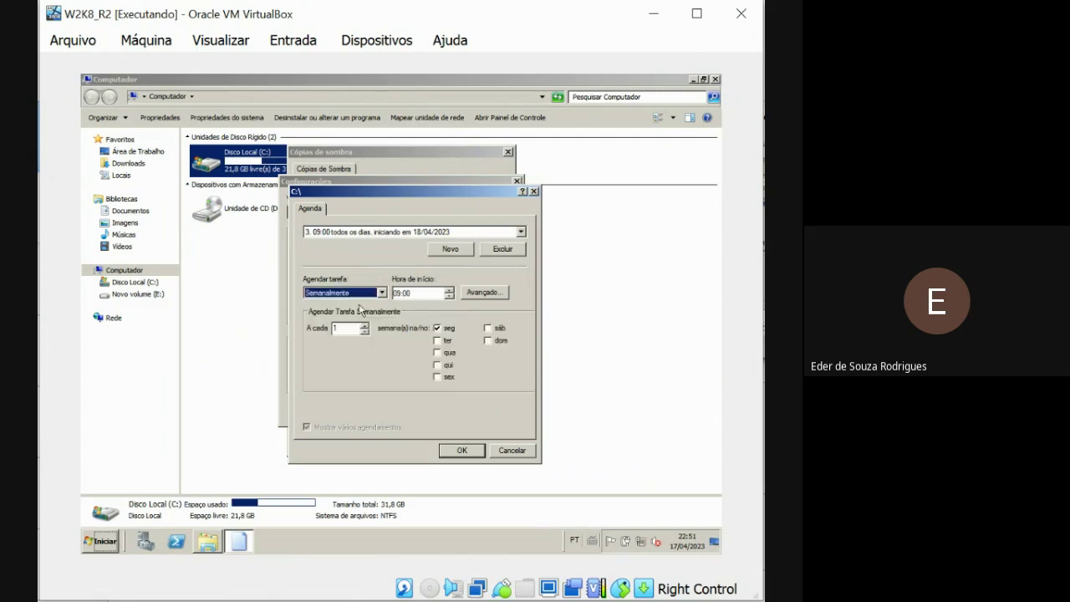
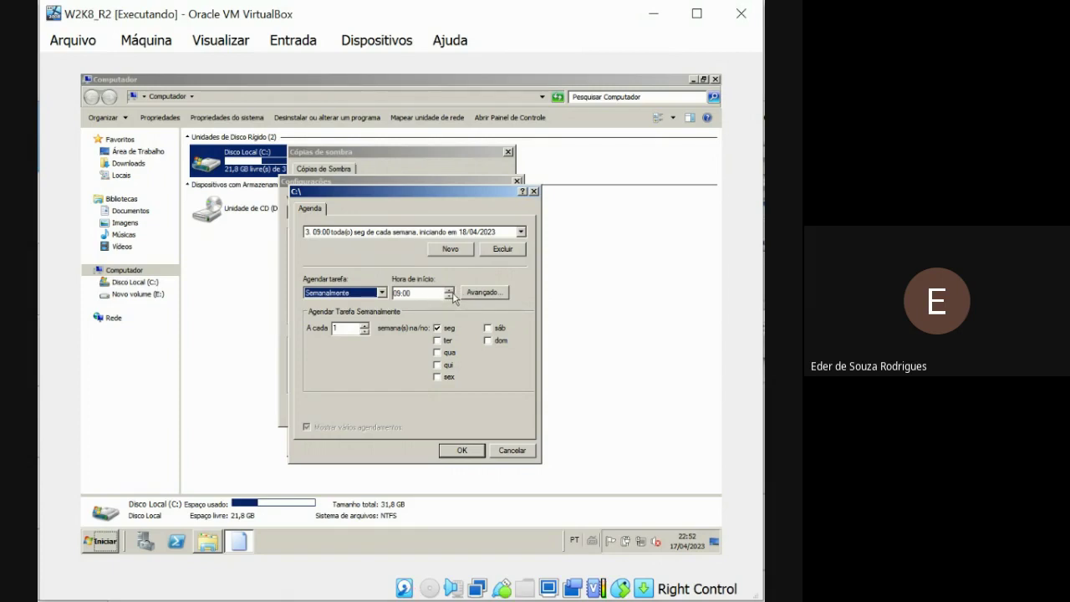
Step: Set the new scheduled task's start time to 19:00
{"action": "left_click", "coordinate": [450, 290]}
{"action": "left_click", "coordinate": [450, 290]}
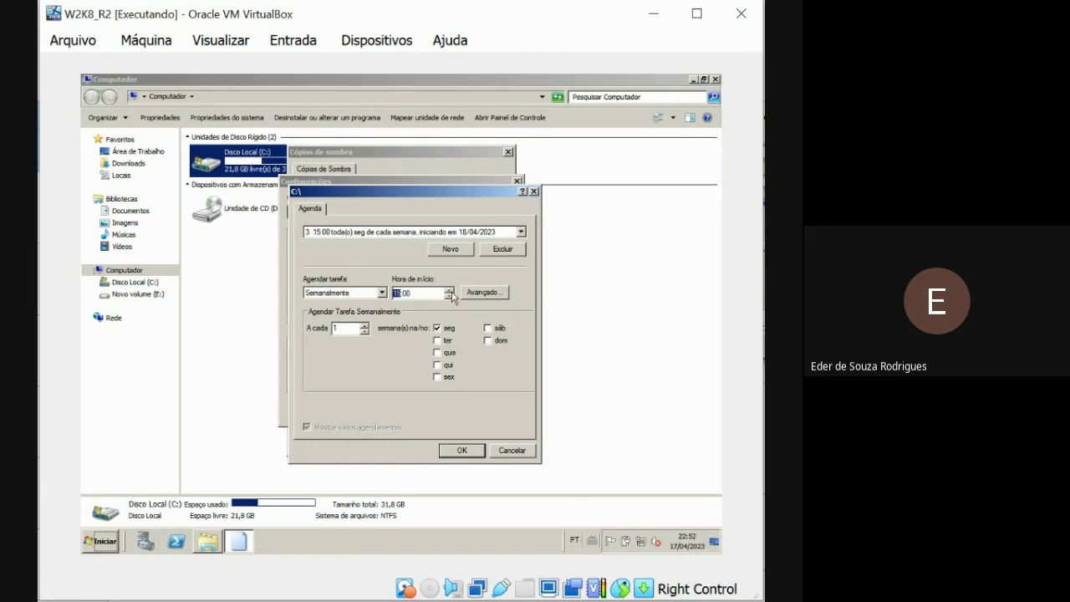
{"action": "left_click", "coordinate": [450, 291]}
{"action": "left_click", "coordinate": [450, 290]}
{"action": "left_click", "coordinate": [450, 290]}
{"action": "left_click", "coordinate": [450, 290]}
Step: Try the daily and monthly frequencies for the new scheduled task and settle on Diariamente, every 1 day
{"action": "left_click", "coordinate": [382, 293]}
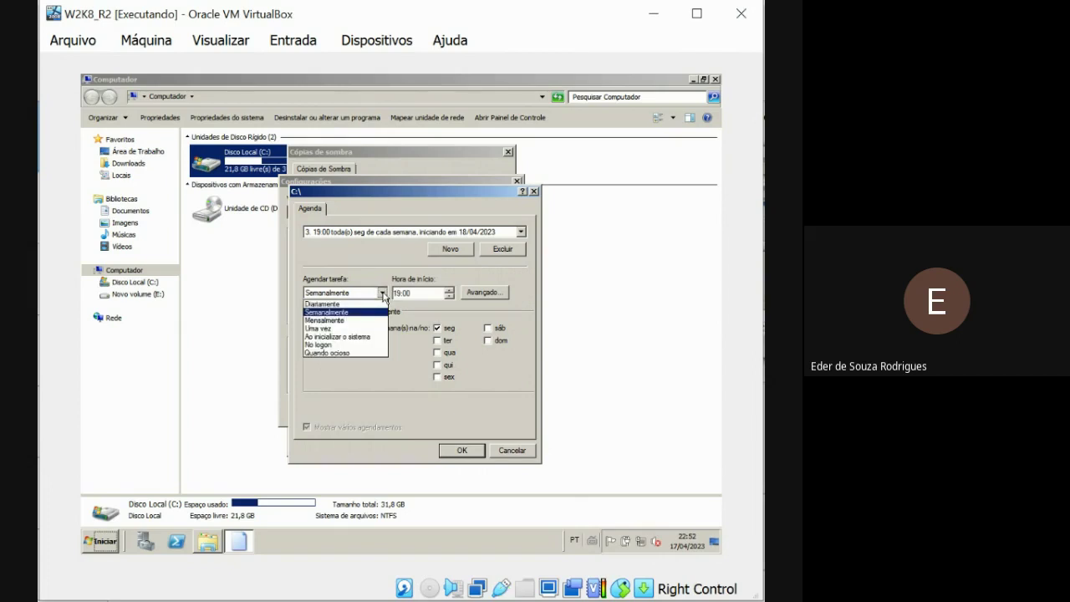
{"action": "left_click", "coordinate": [322, 303]}
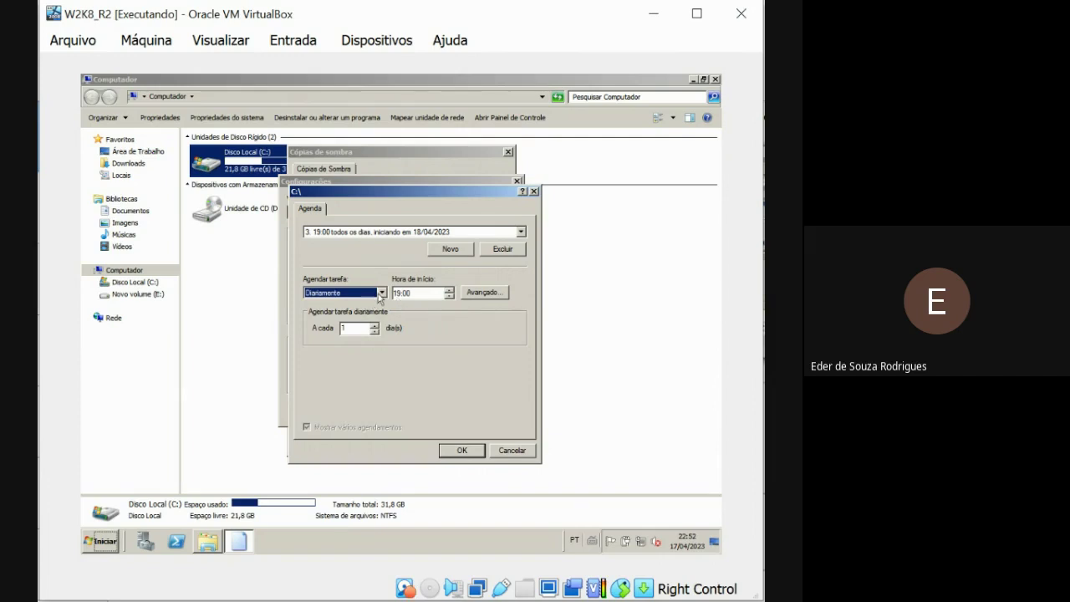
{"action": "left_click", "coordinate": [382, 292]}
{"action": "left_click", "coordinate": [380, 320]}
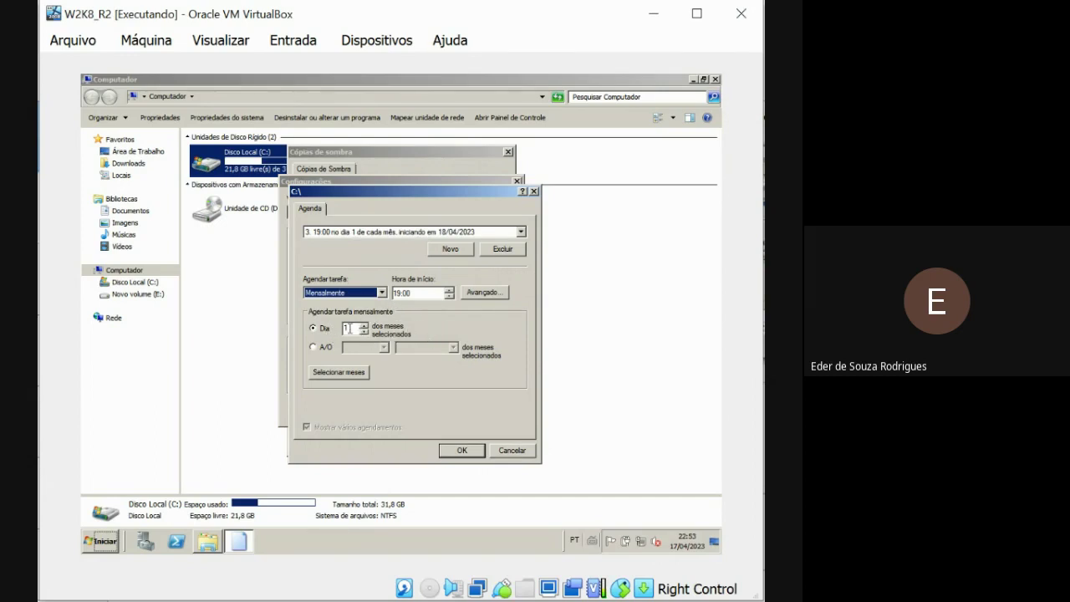
{"action": "left_click", "coordinate": [381, 294]}
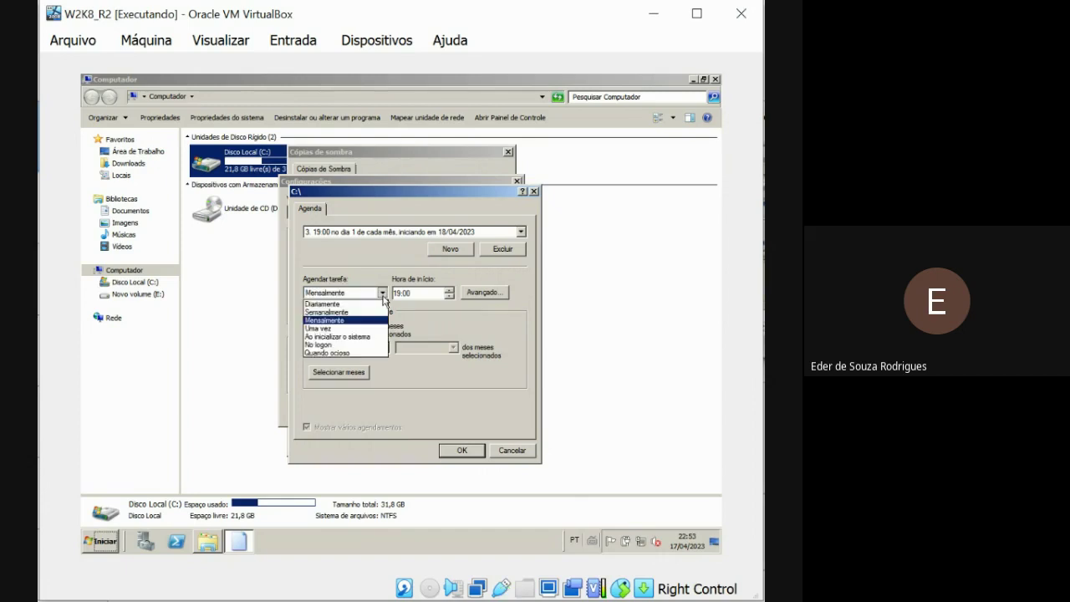
{"action": "left_click", "coordinate": [364, 304]}
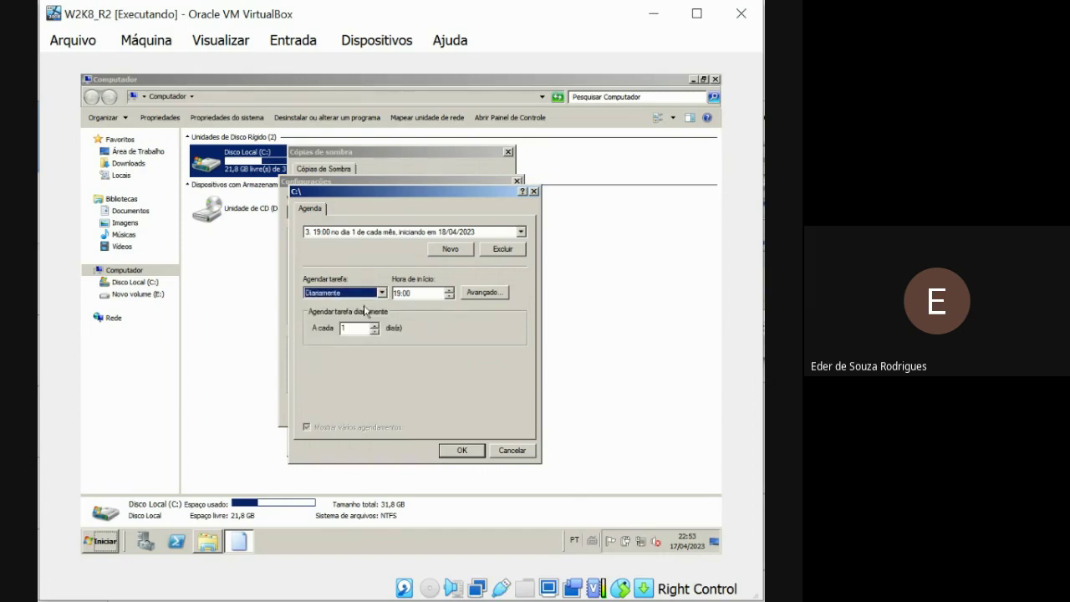
Step: Open the advanced scheduling options of the daily 19:00 task and try an end date (Data de término) of 18 May 2023
{"action": "left_click", "coordinate": [473, 298]}
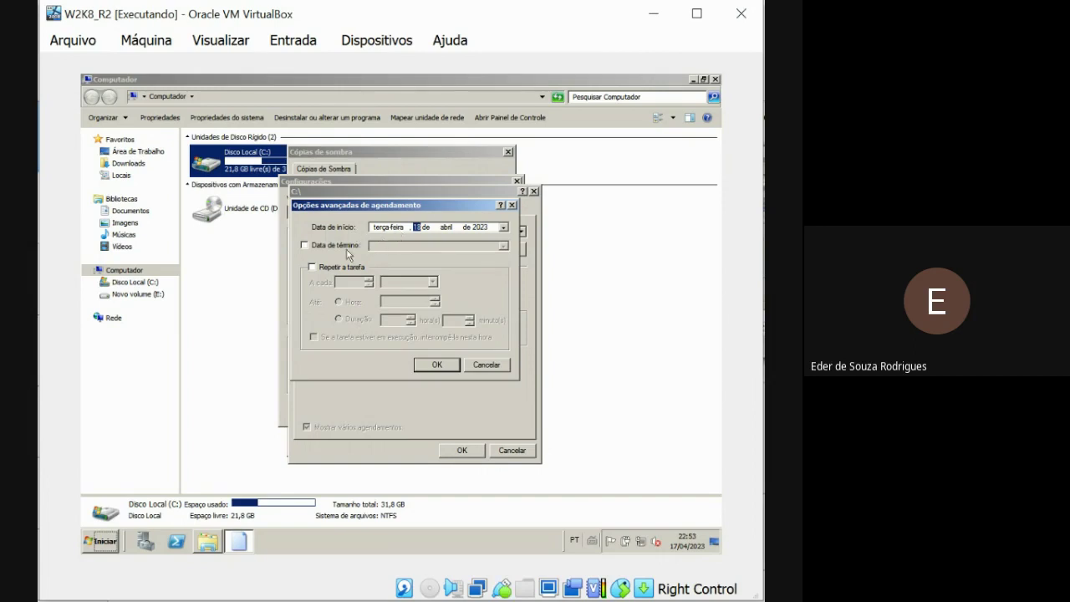
{"action": "left_click", "coordinate": [306, 248]}
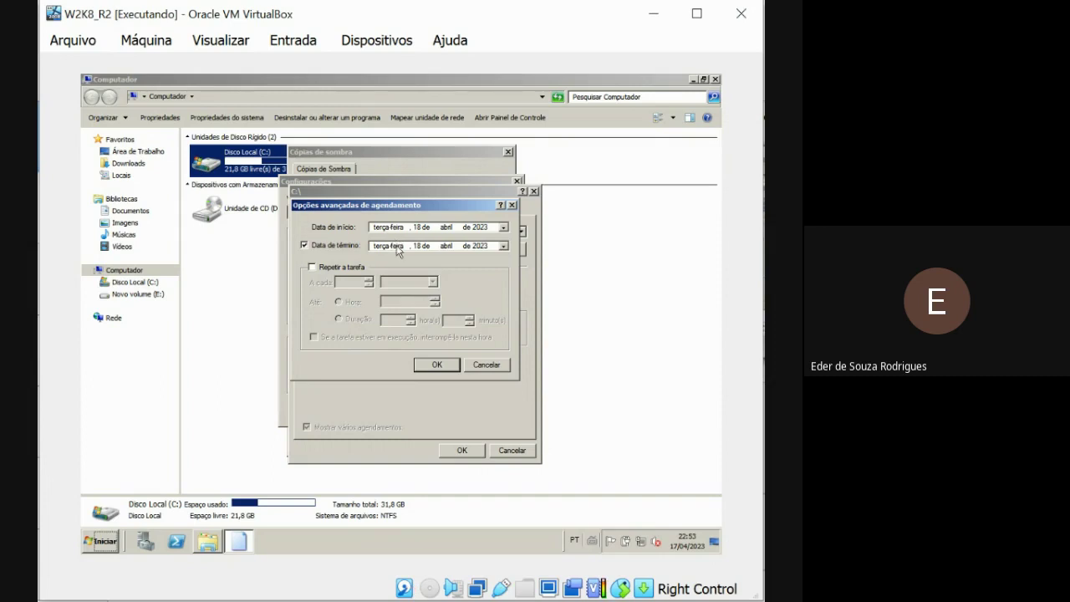
{"action": "left_click", "coordinate": [446, 246]}
{"action": "left_click", "coordinate": [503, 246]}
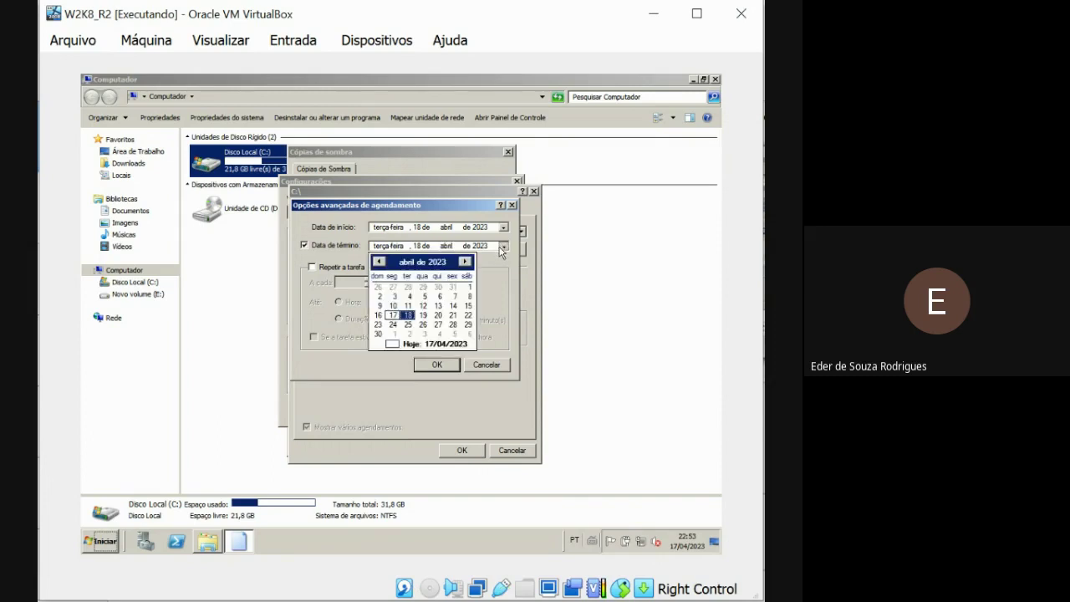
{"action": "left_click", "coordinate": [466, 263]}
{"action": "left_click", "coordinate": [466, 262]}
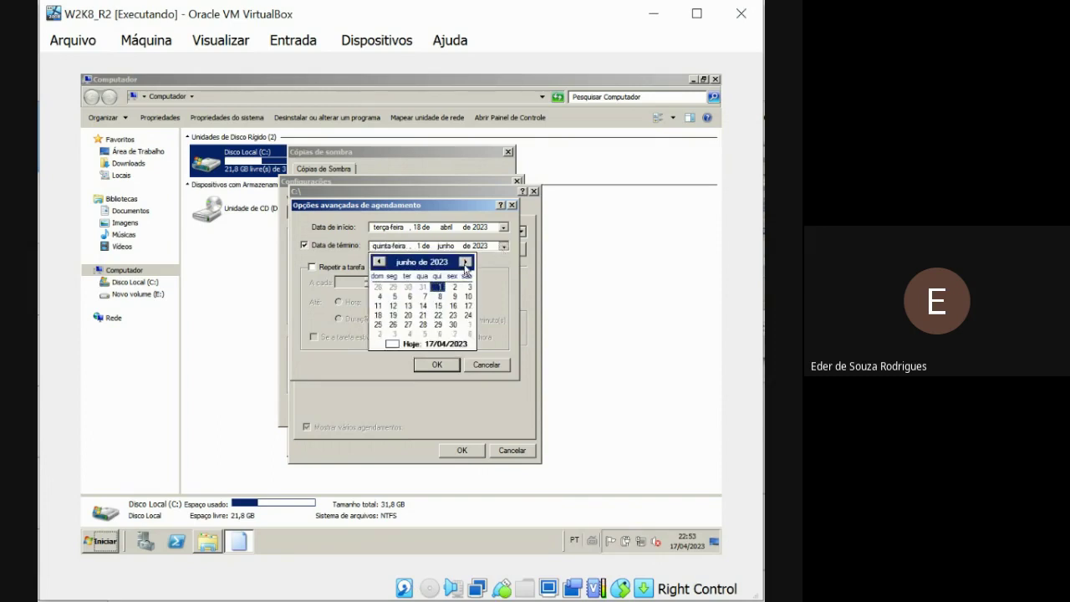
{"action": "left_click", "coordinate": [381, 263]}
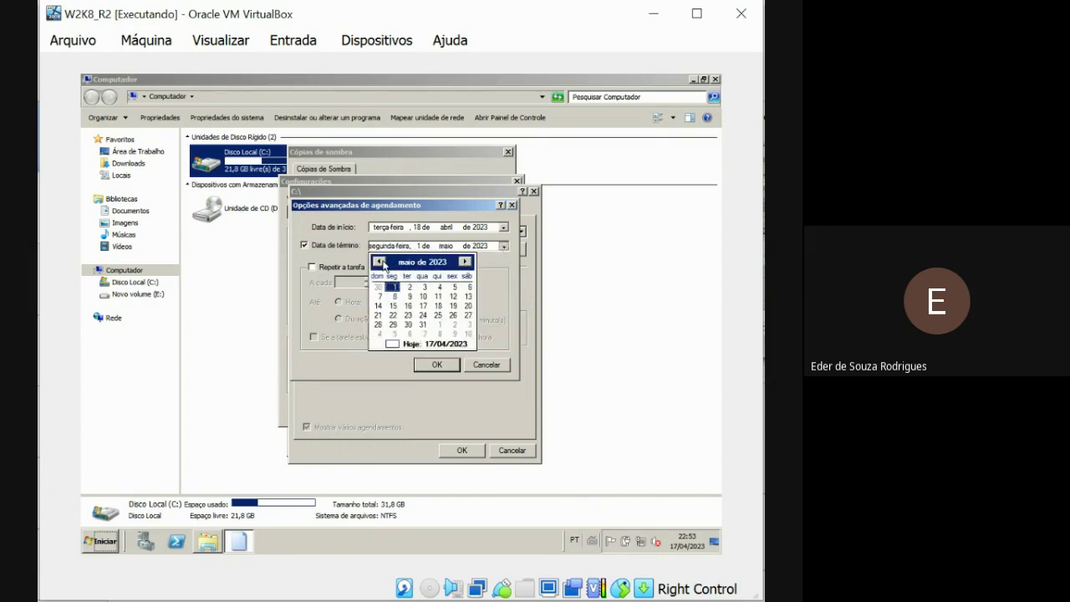
{"action": "left_click", "coordinate": [438, 306]}
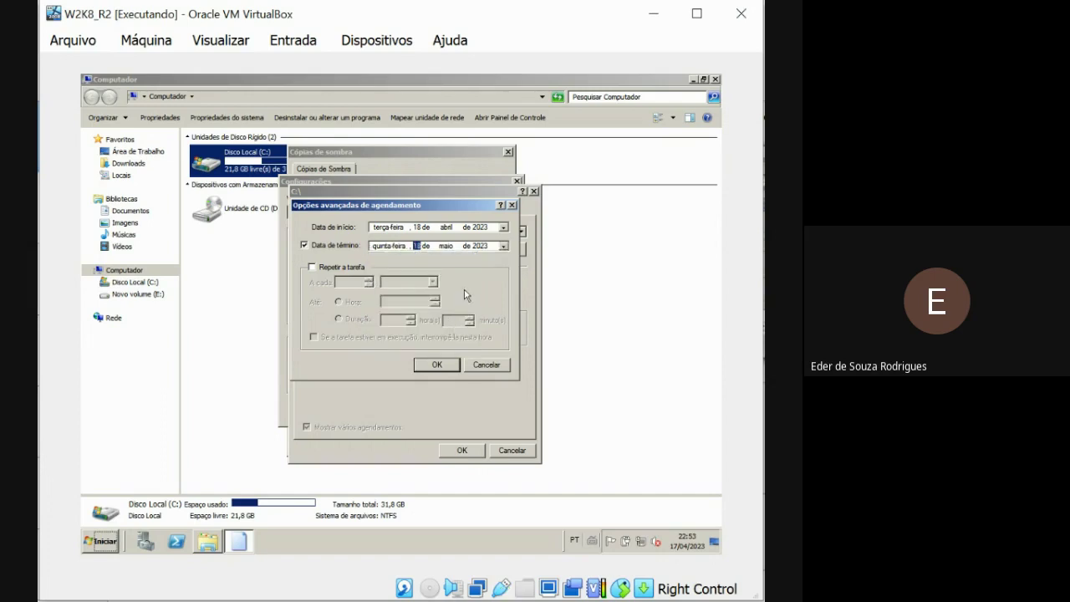
Step: Try repeating the task every 10 minutes with the Hora and Duração limits, then cancel the advanced scheduling options
{"action": "left_click", "coordinate": [313, 268]}
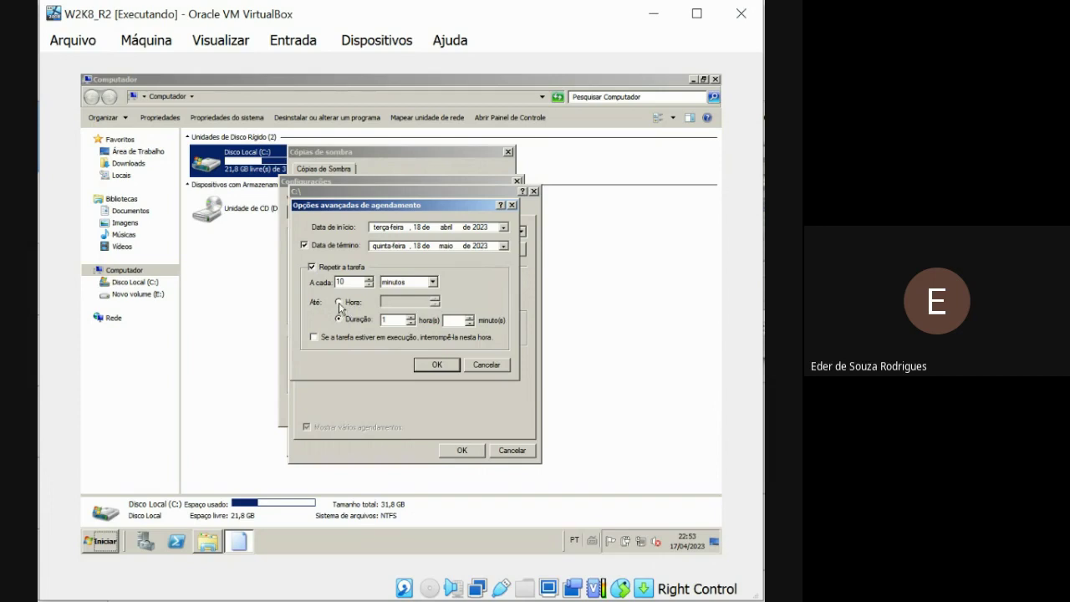
{"action": "left_click", "coordinate": [417, 282]}
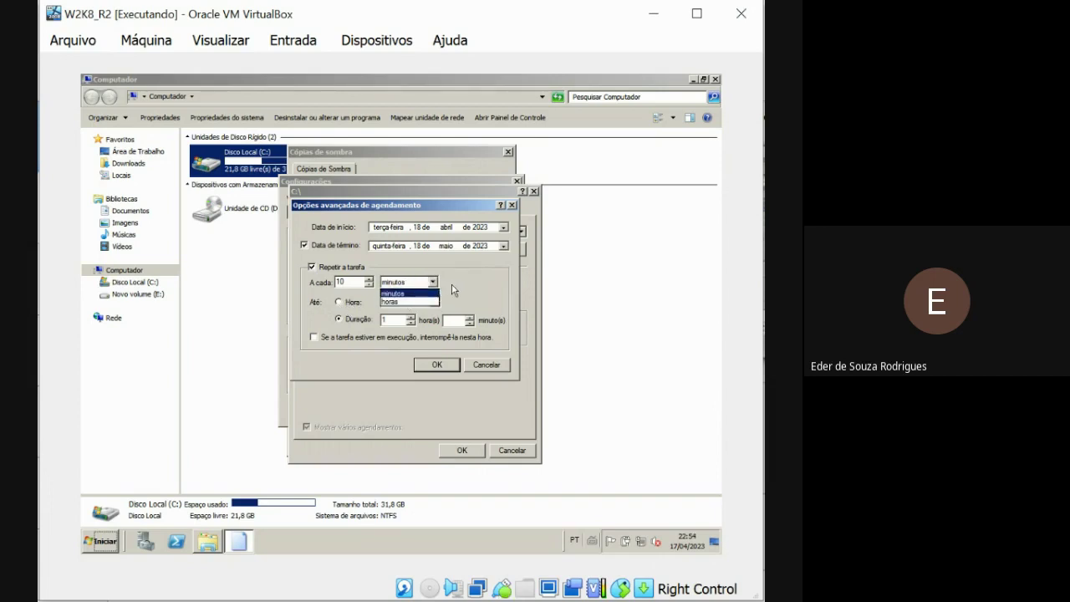
{"action": "left_click", "coordinate": [449, 292]}
{"action": "left_click", "coordinate": [340, 303]}
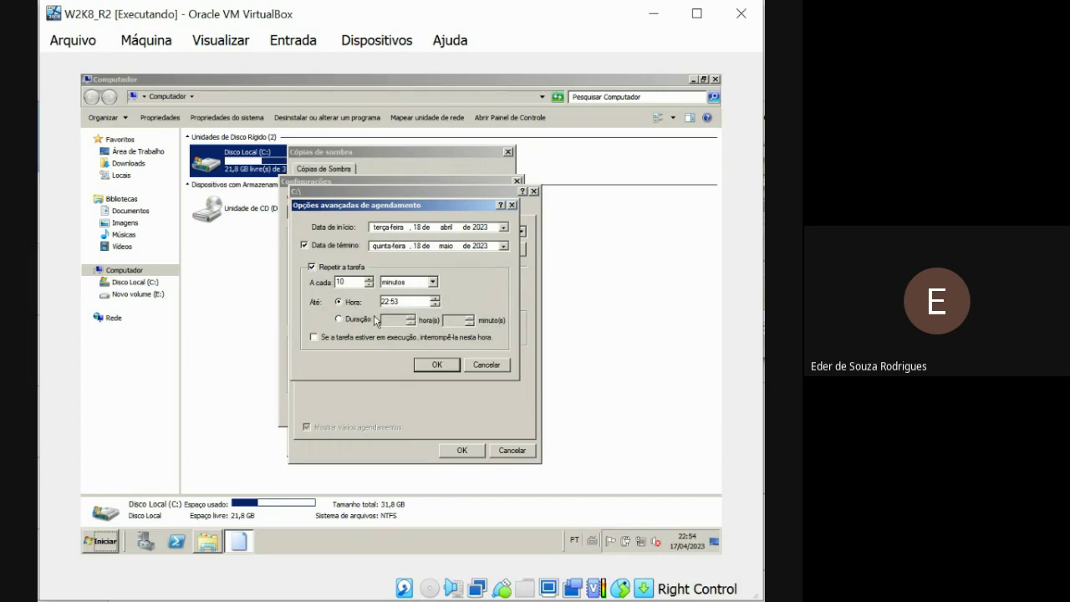
{"action": "left_click", "coordinate": [338, 319]}
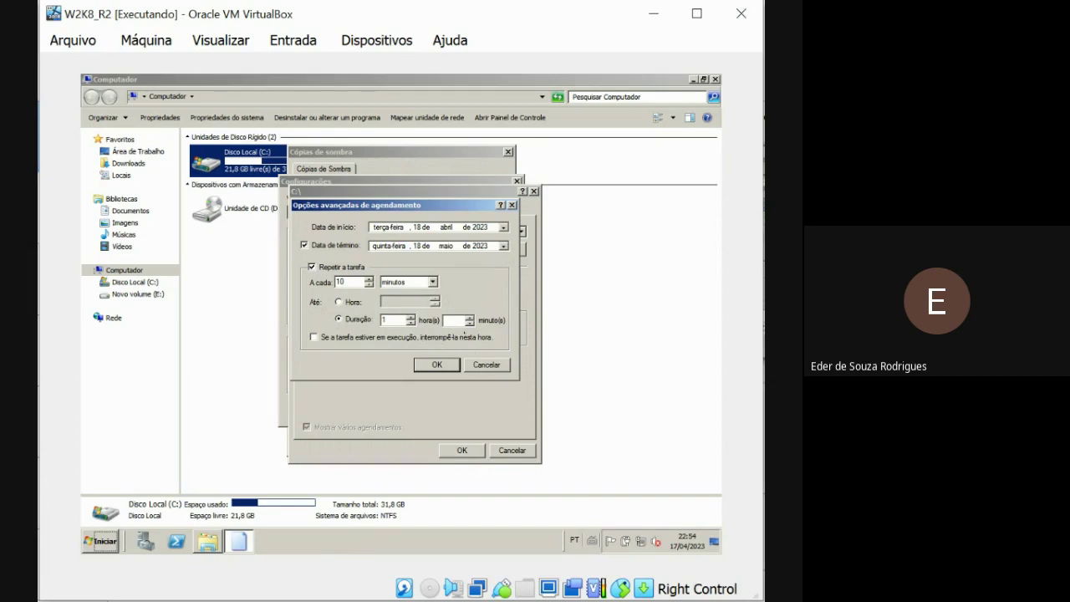
{"action": "left_click", "coordinate": [480, 366]}
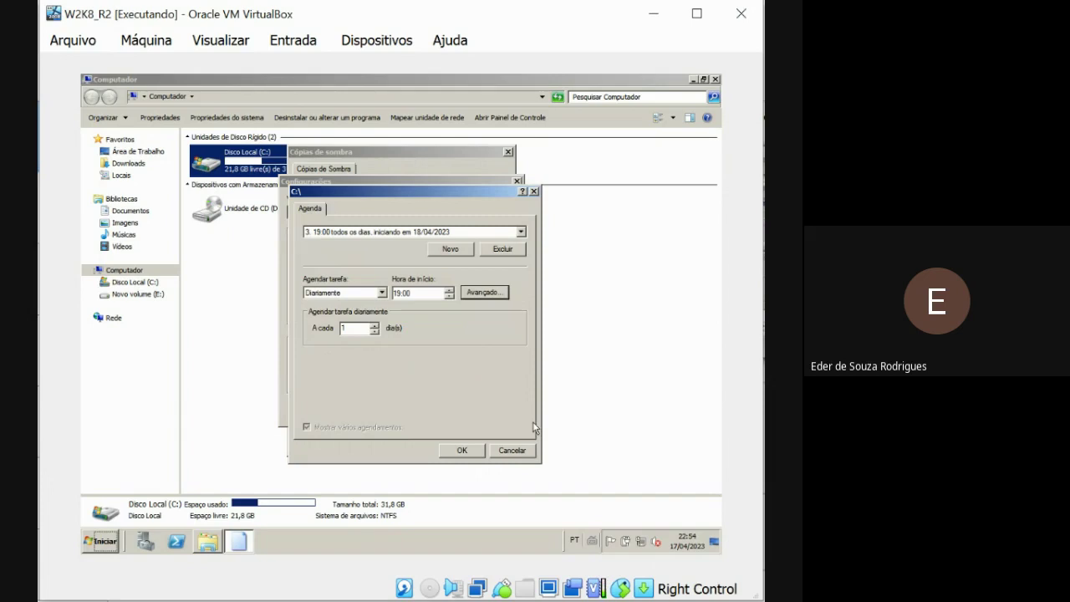
Step: Discard the schedule changes for volume C:\ and close the shadow copy dialogs, accepting the remaining settings
{"action": "left_click", "coordinate": [520, 453]}
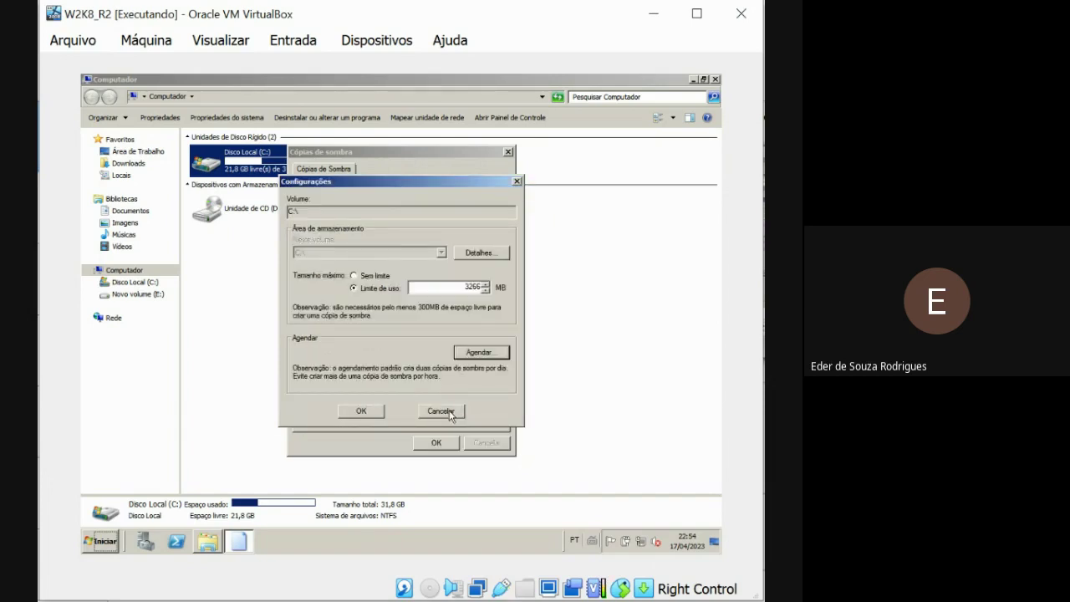
{"action": "left_click", "coordinate": [379, 415]}
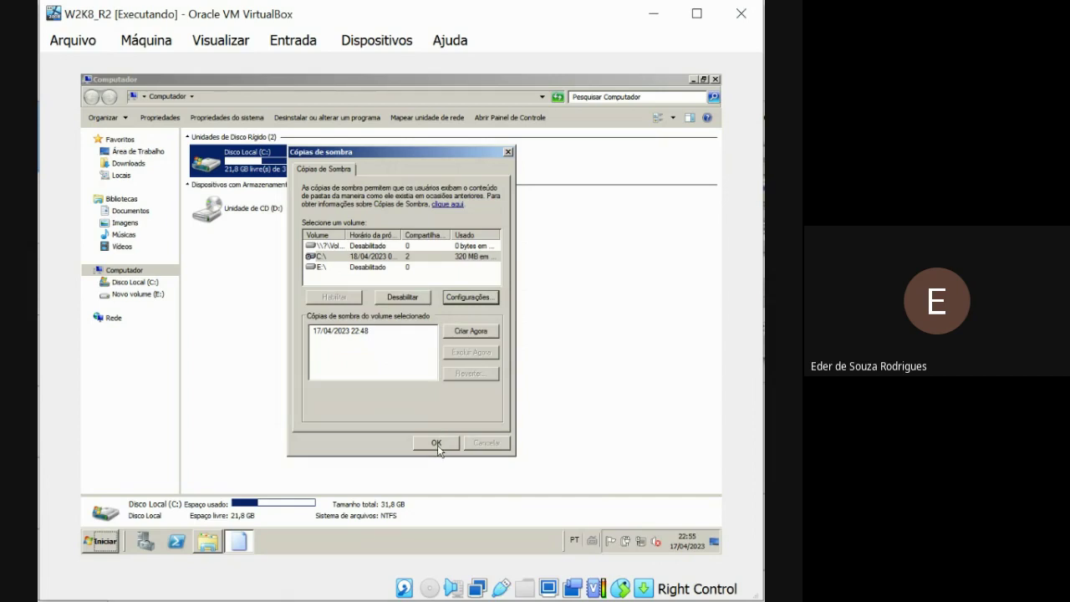
{"action": "left_click", "coordinate": [437, 443]}
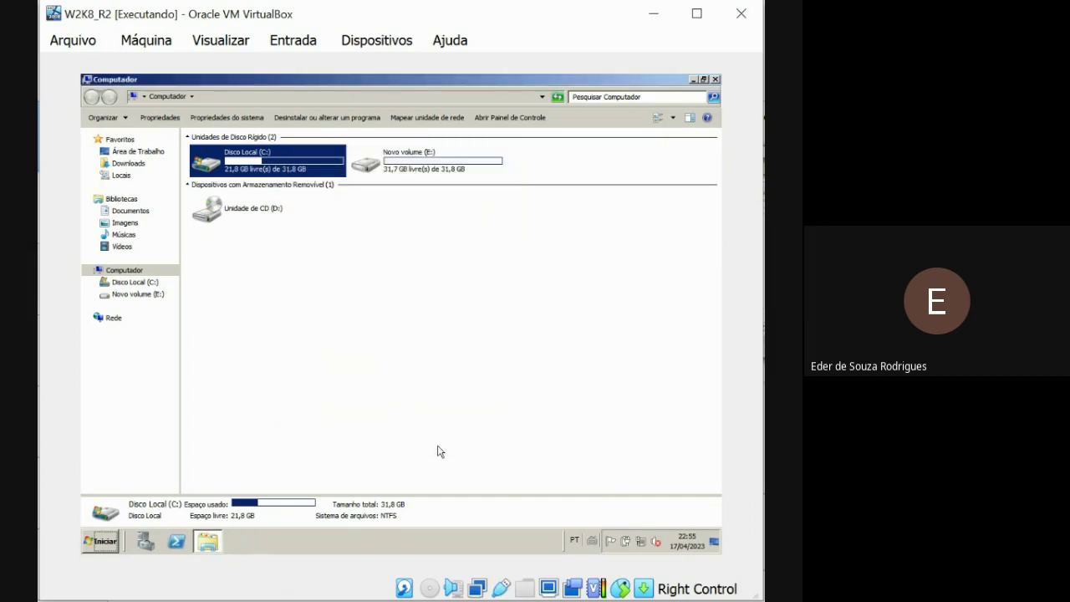